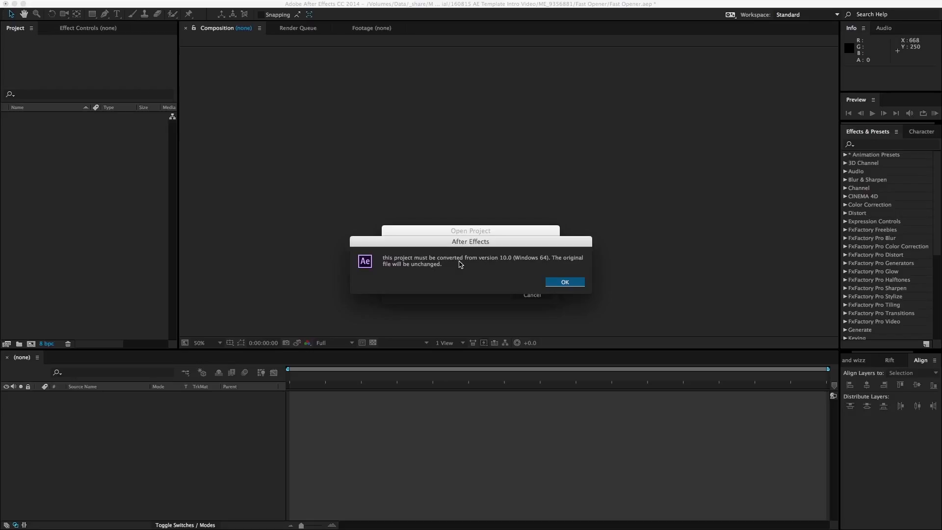
- Accept the project conversion and save the converted project as "Fast Opener - Customized.aep" in the Fast Opener folder
{"action": "left_click", "coordinate": [565, 281]}
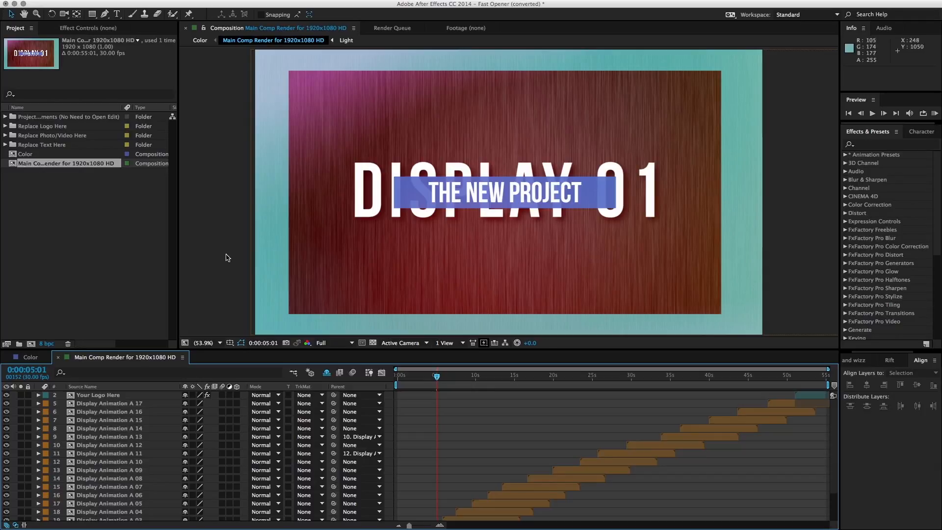
{"action": "left_click", "coordinate": [86, 1]}
{"action": "mouse_move", "coordinate": [115, 77]}
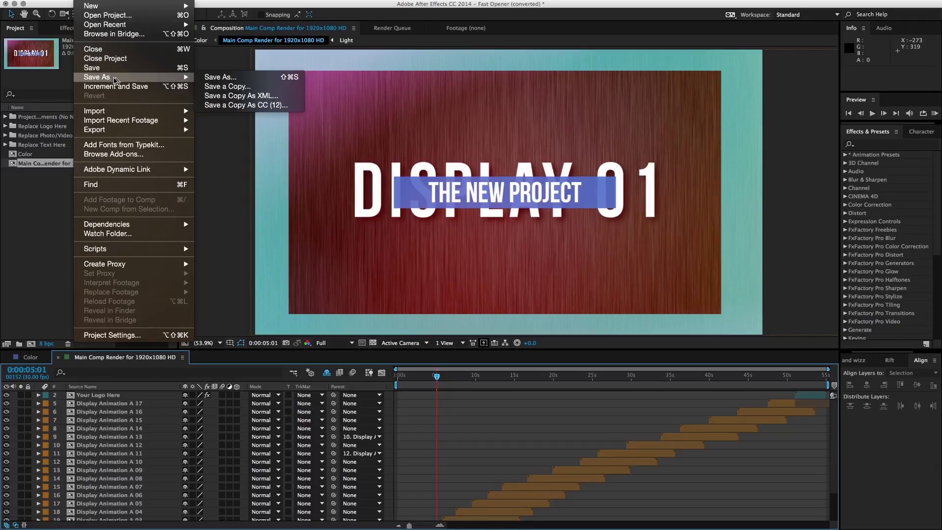
{"action": "left_click", "coordinate": [217, 79]}
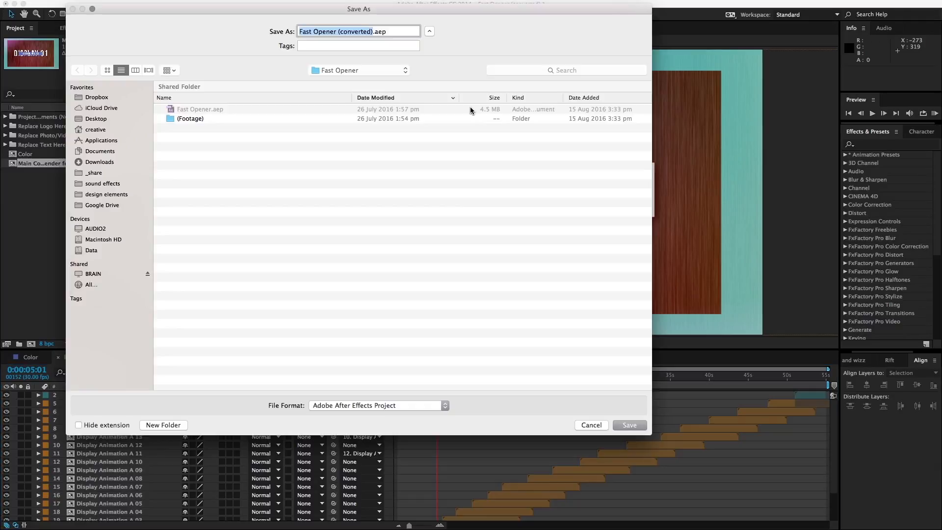
{"action": "key", "text": "Right"}
{"action": "key", "text": "alt+shift+Left"}
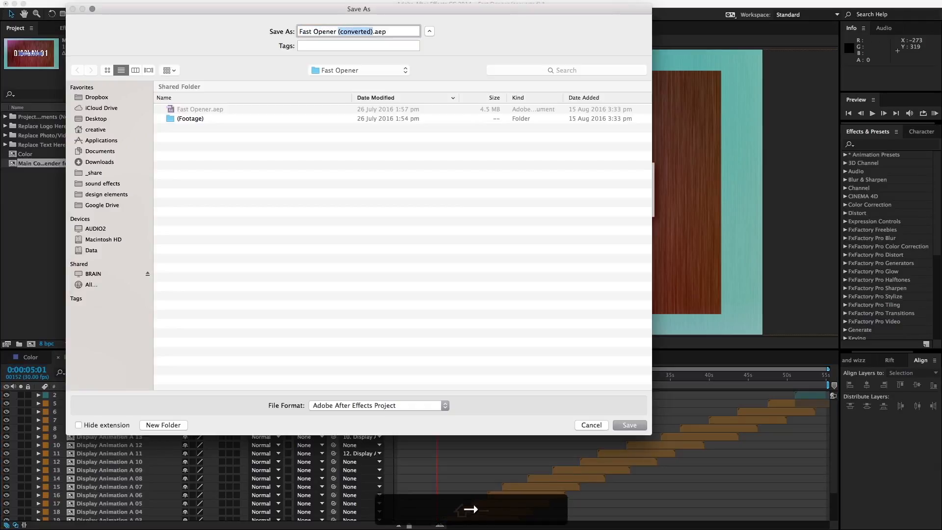
{"action": "key", "text": "shift+Left"}
{"action": "key", "text": "shift+Left"}
{"action": "key", "text": "BackSpace"}
{"action": "type", "text": "- Customized"}
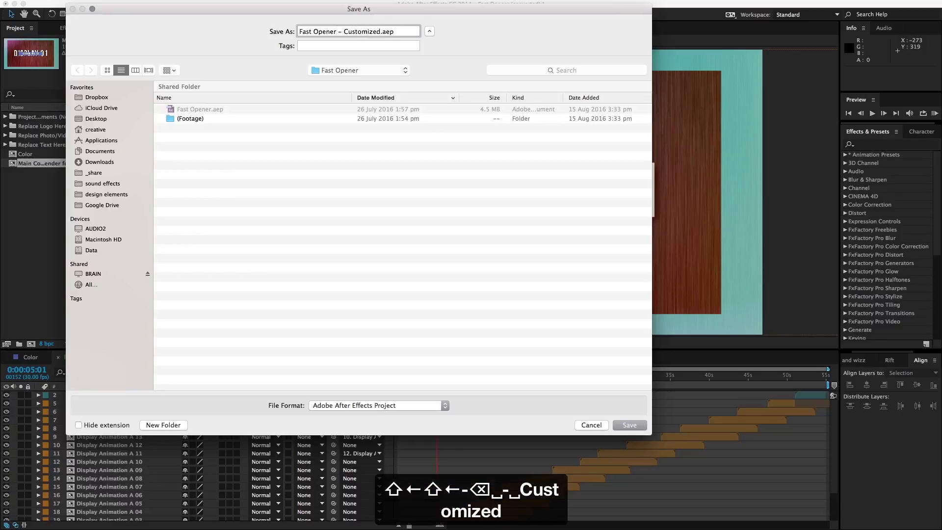
{"action": "key", "text": "Return"}
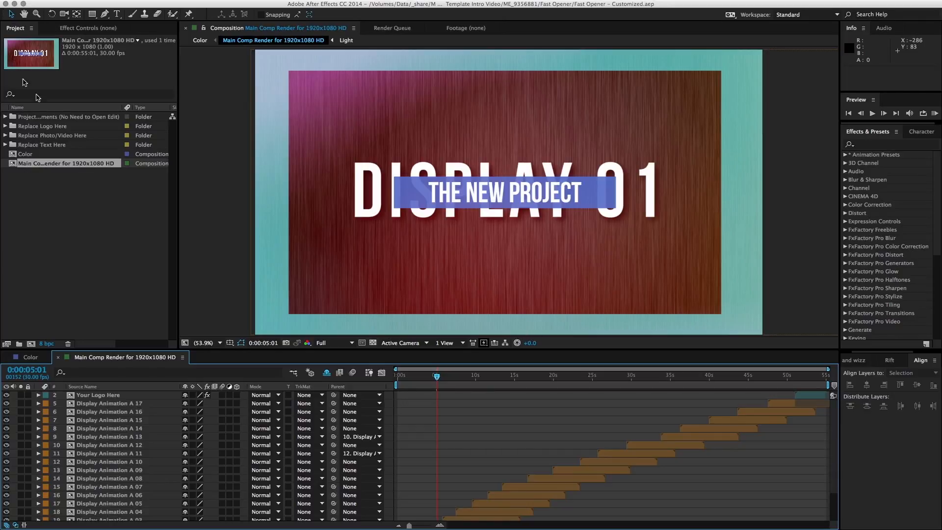
- Make the timeline area taller so that more layers of the main composition fit in view
{"action": "left_click", "coordinate": [89, 28]}
{"action": "left_click", "coordinate": [16, 28]}
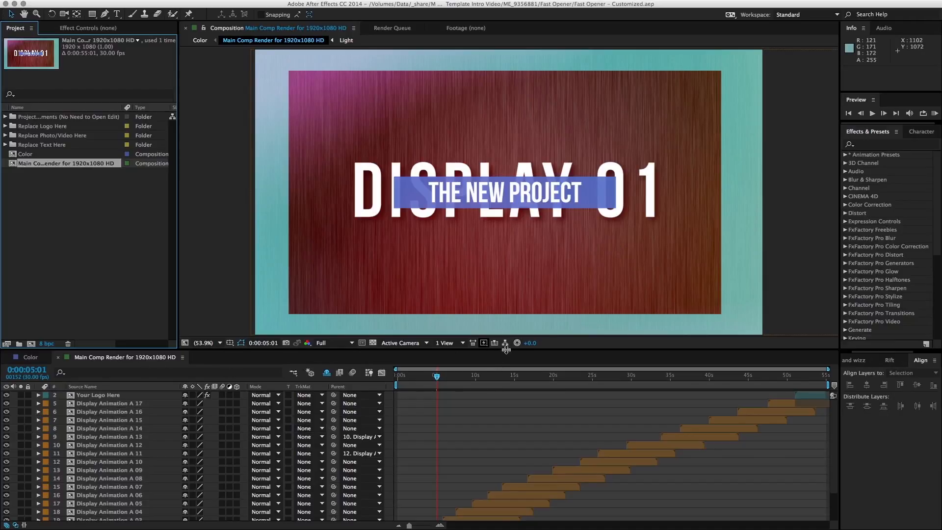
{"action": "left_click_drag", "start_coordinate": [507, 348], "coordinate": [507, 319]}
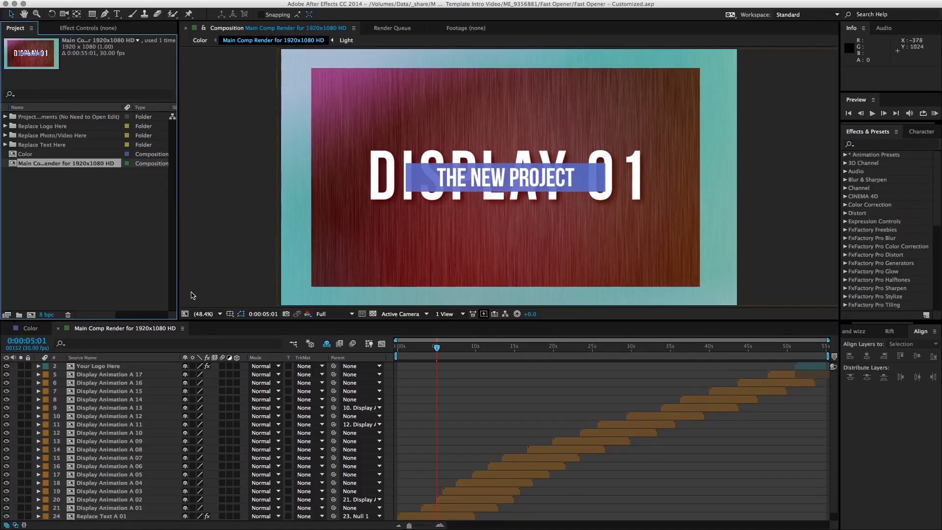
{"action": "left_click", "coordinate": [86, 28]}
{"action": "left_click", "coordinate": [16, 28]}
{"action": "left_click", "coordinate": [117, 328]}
- Scrub through the main composition and examine how the Display Animation layers are staggered over time
{"action": "mouse_move", "coordinate": [425, 352]}
{"action": "left_mouse_down"}
{"action": "mouse_move", "coordinate": [406, 351]}
{"action": "mouse_move", "coordinate": [416, 352]}
{"action": "left_mouse_up"}
{"action": "scroll", "coordinate": [544, 476], "scroll_direction": "down", "scroll_amount": 1}
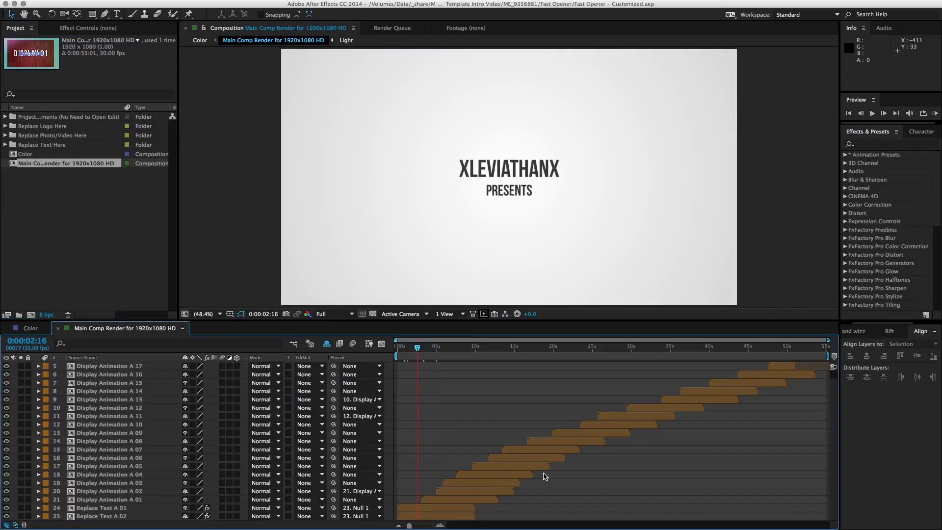
{"action": "scroll", "coordinate": [474, 452], "scroll_direction": "up", "scroll_amount": 1}
{"action": "left_click_drag", "start_coordinate": [421, 350], "coordinate": [644, 349]}
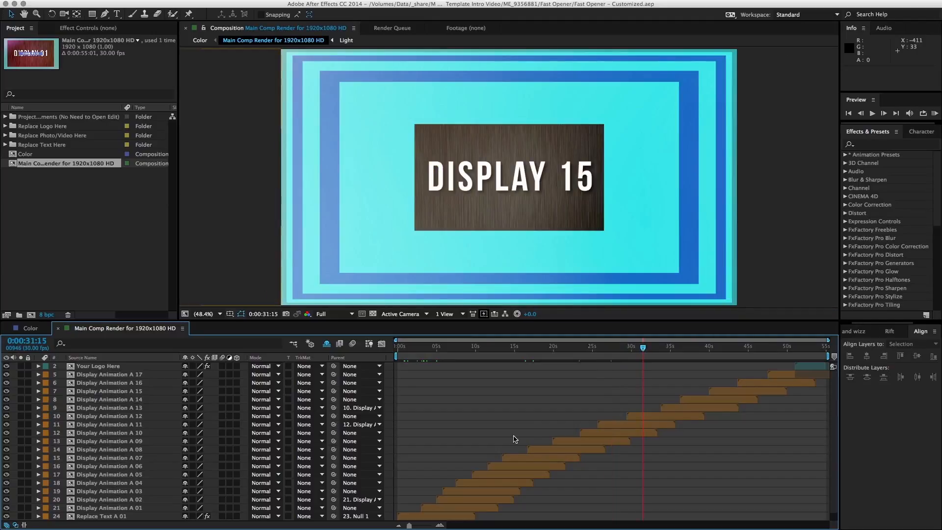
{"action": "left_click", "coordinate": [778, 375]}
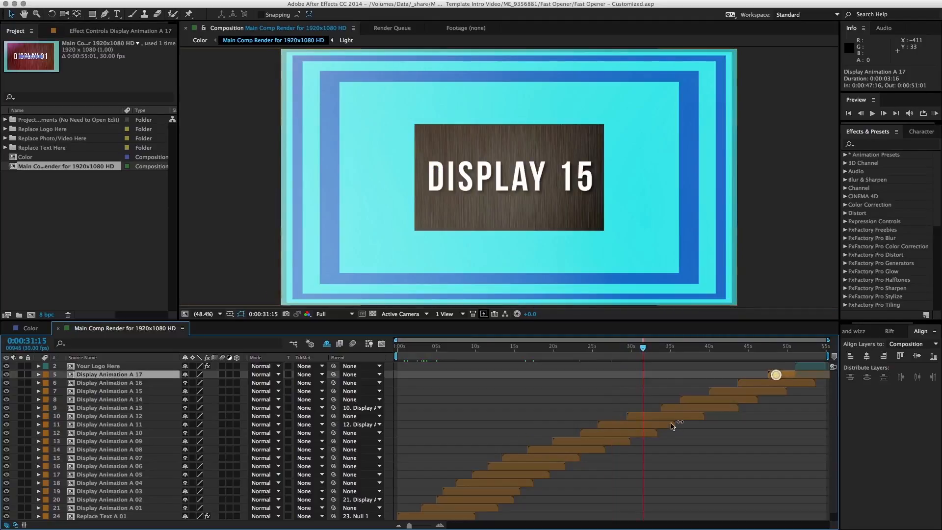
{"action": "left_click", "coordinate": [446, 511]}
{"action": "left_click", "coordinate": [514, 483]}
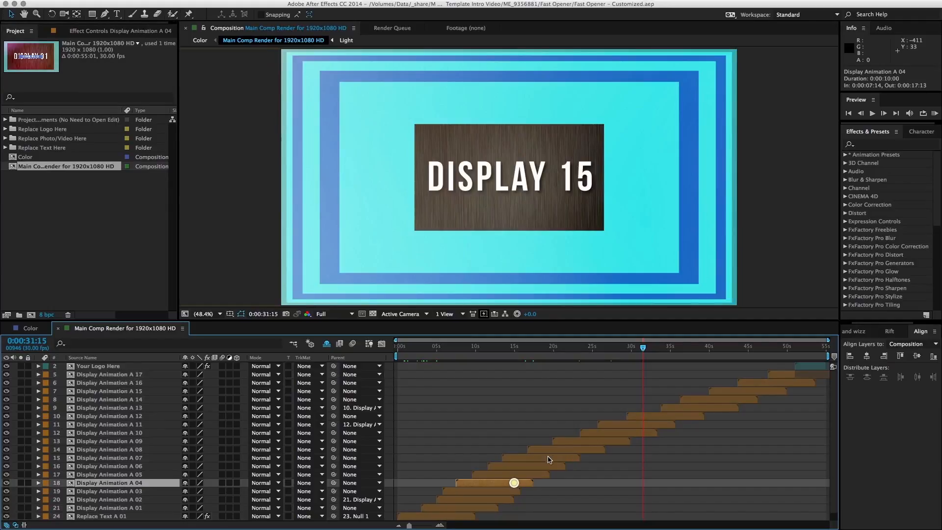
{"action": "left_click", "coordinate": [547, 456]}
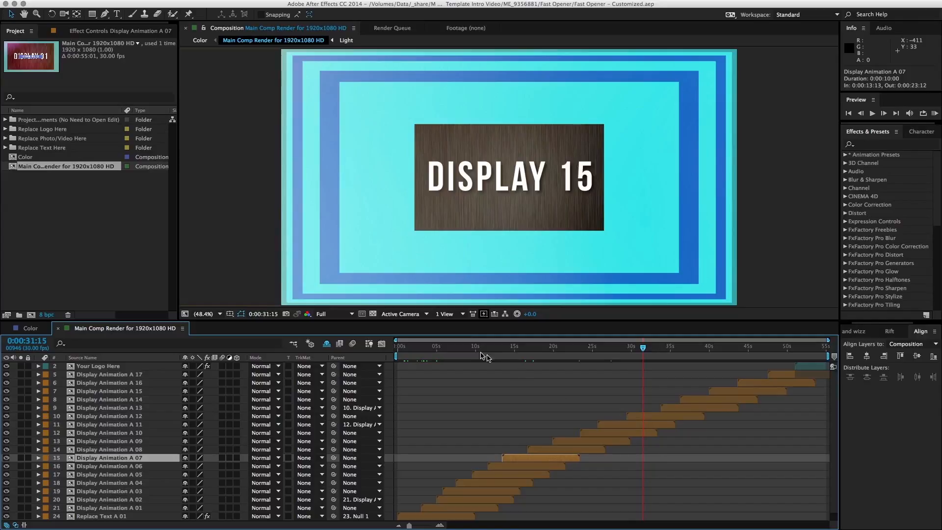
{"action": "left_click_drag", "start_coordinate": [472, 349], "coordinate": [570, 376]}
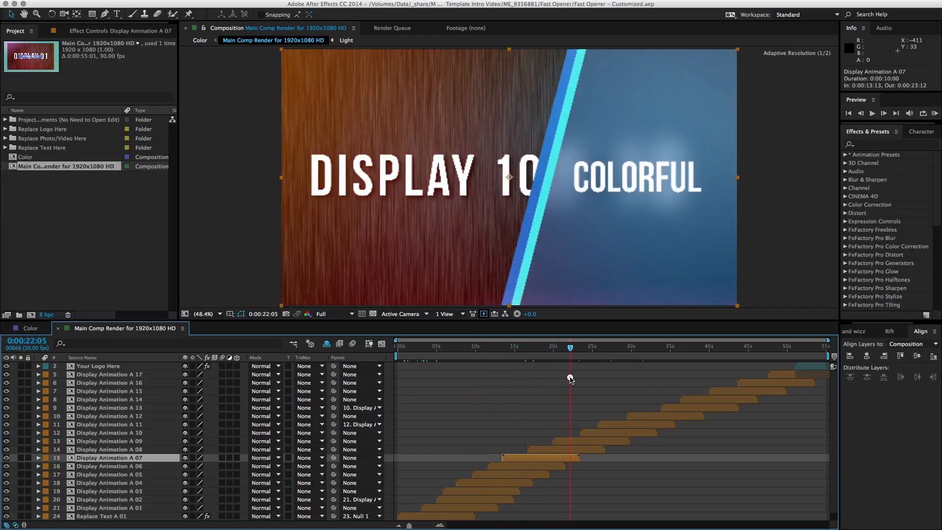
- Solo the Display Animation A 09 layer to inspect its transition, turn solo off, and scrub back to 0:00:06:09
{"action": "left_click", "coordinate": [581, 441]}
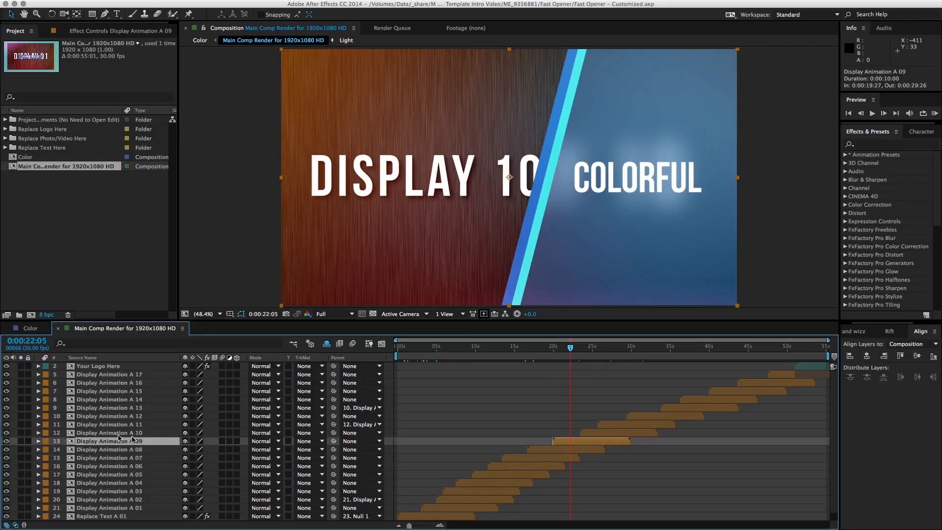
{"action": "left_click", "coordinate": [21, 442]}
{"action": "left_click", "coordinate": [556, 349]}
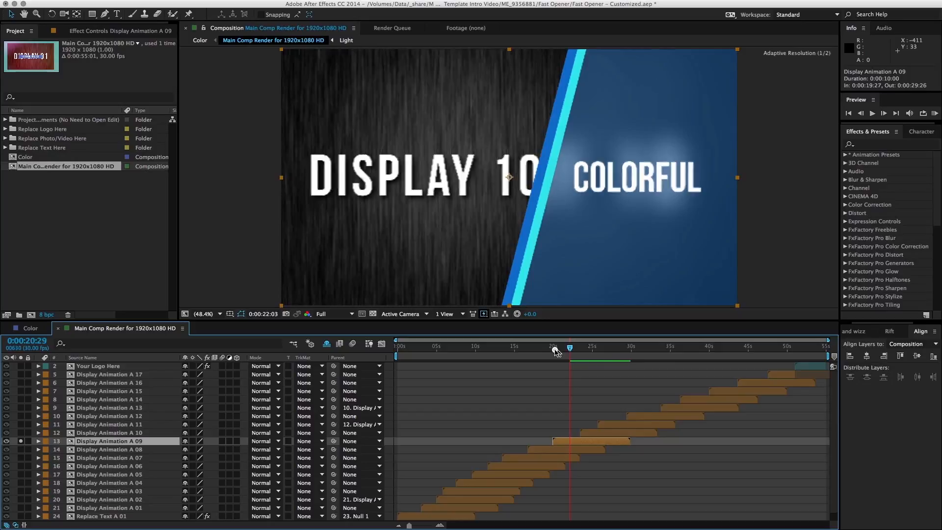
{"action": "left_click_drag", "start_coordinate": [555, 349], "coordinate": [468, 366]}
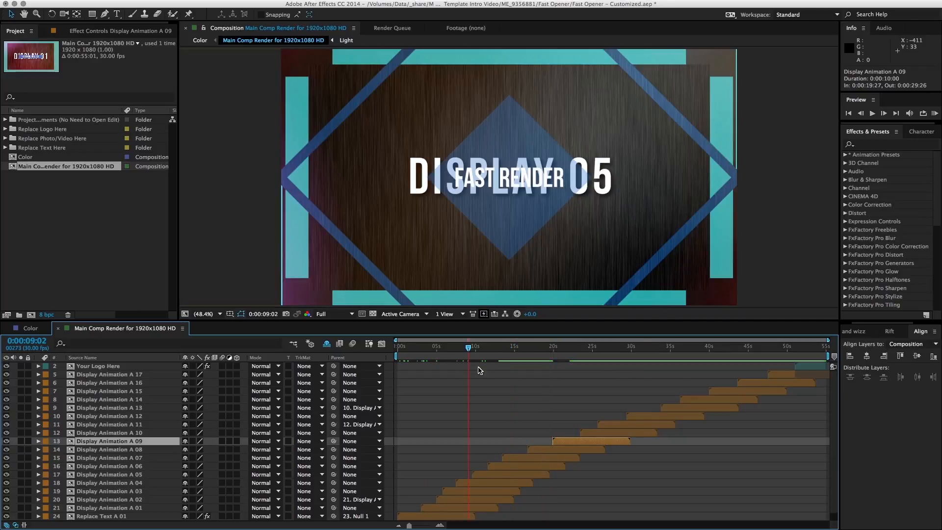
{"action": "left_click_drag", "start_coordinate": [470, 348], "coordinate": [448, 352]}
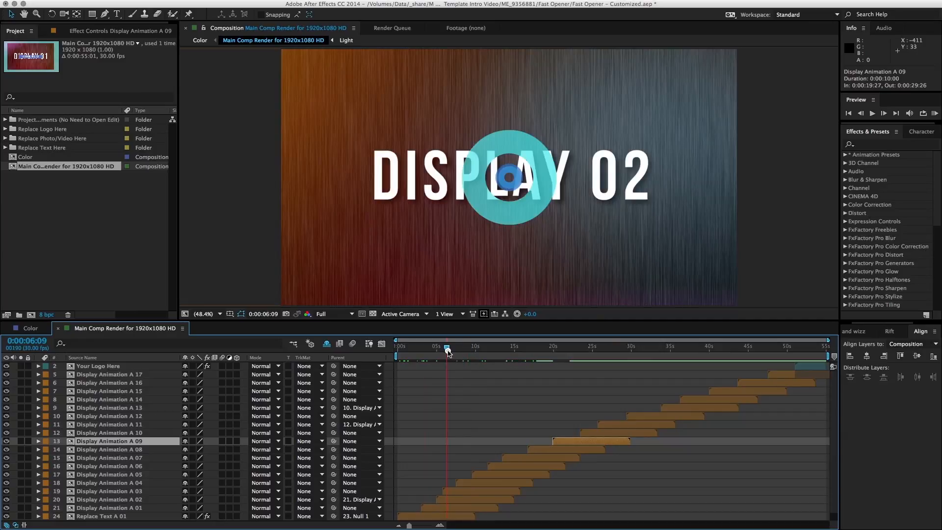
- Deselect the timeline layer and reveal the main composition among the project items
{"action": "left_click", "coordinate": [71, 167]}
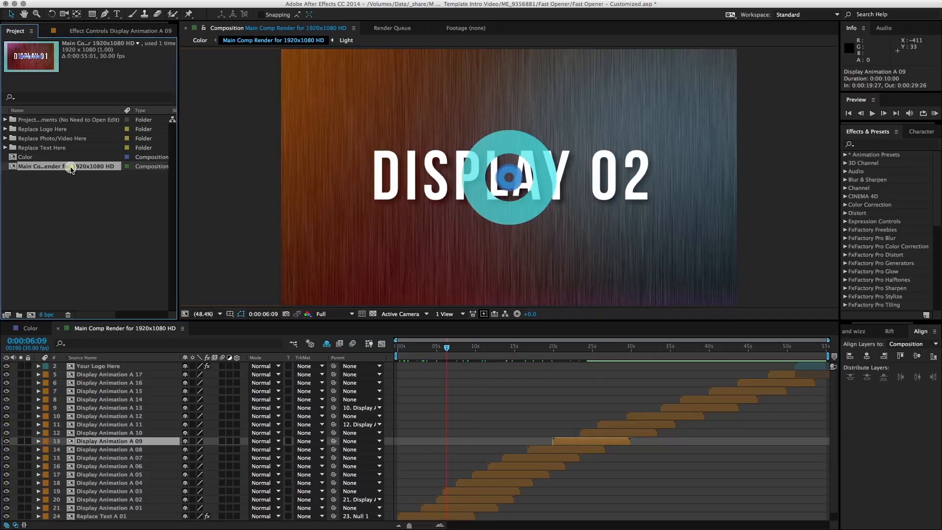
{"action": "left_click", "coordinate": [456, 399]}
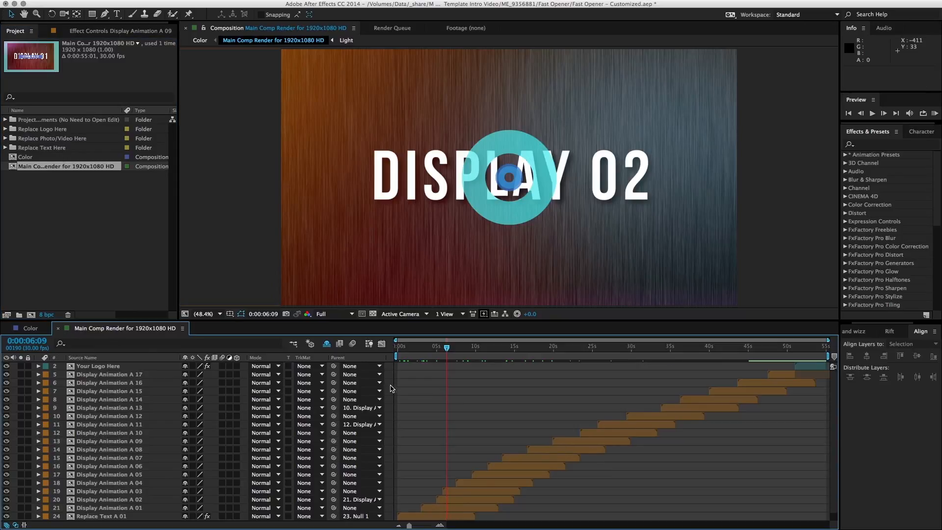
{"action": "right_click", "coordinate": [392, 388]}
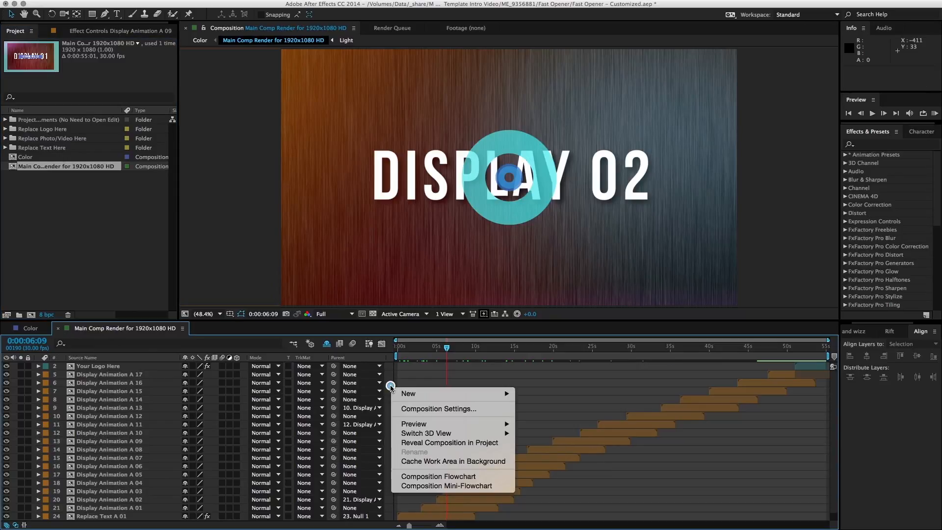
{"action": "left_click", "coordinate": [452, 446]}
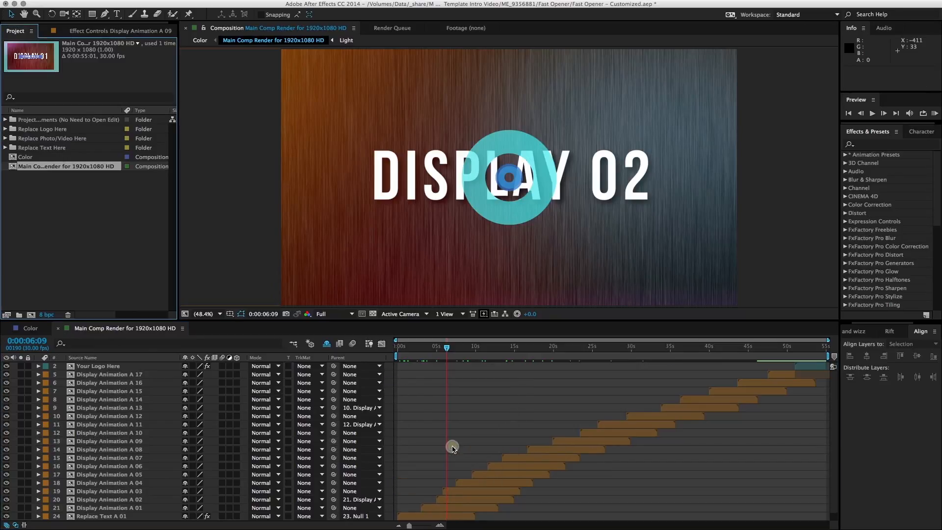
- Duplicate the Main Comp Render for 1920x1080 HD composition and rename the copy MotionElements-Travel
{"action": "right_click", "coordinate": [41, 169]}
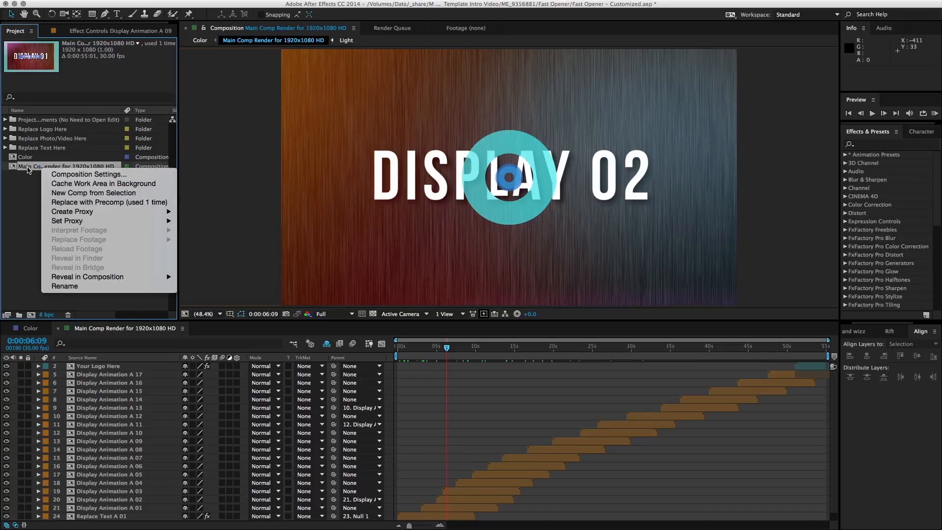
{"action": "left_click", "coordinate": [28, 170]}
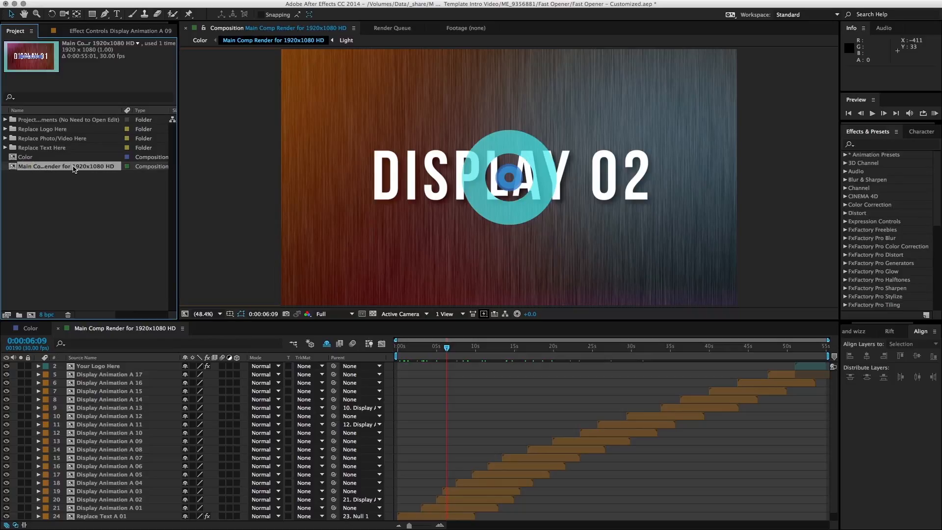
{"action": "key", "text": "super+d"}
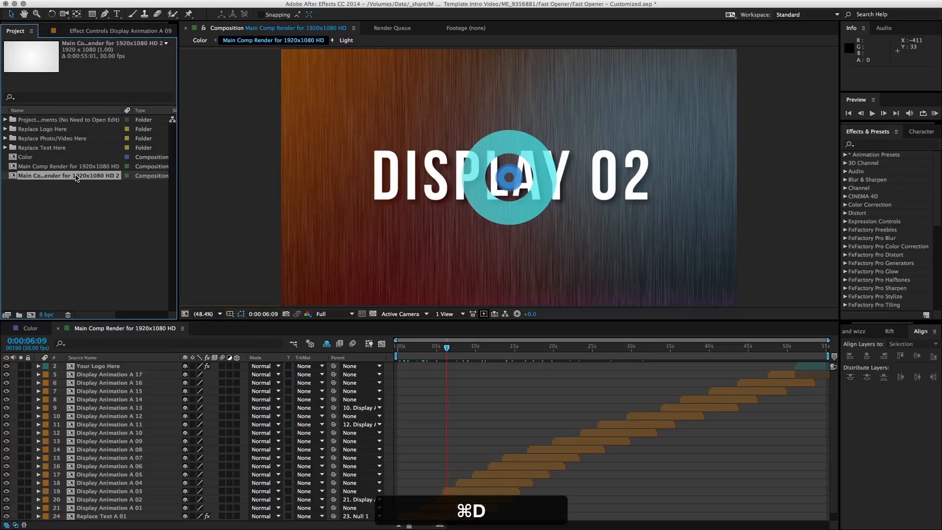
{"action": "key", "text": "Return"}
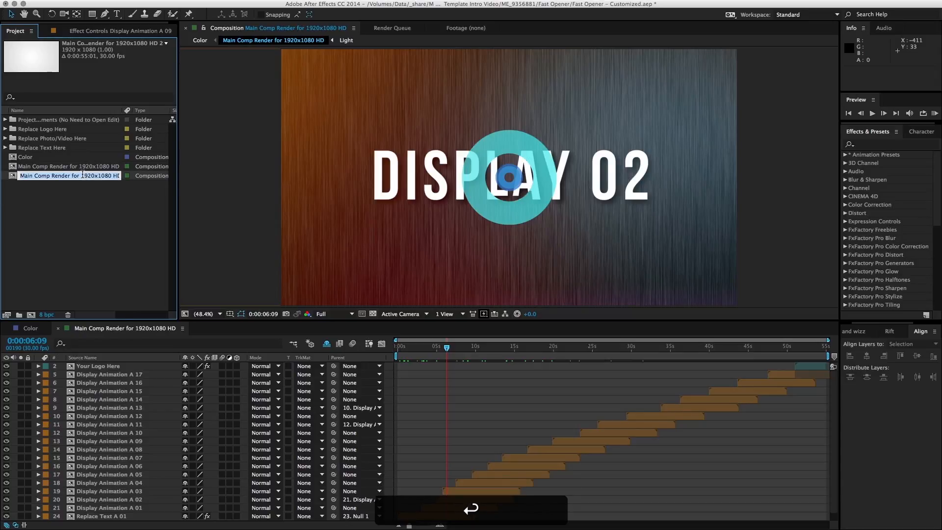
{"action": "type", "text": "MotionElements-"}
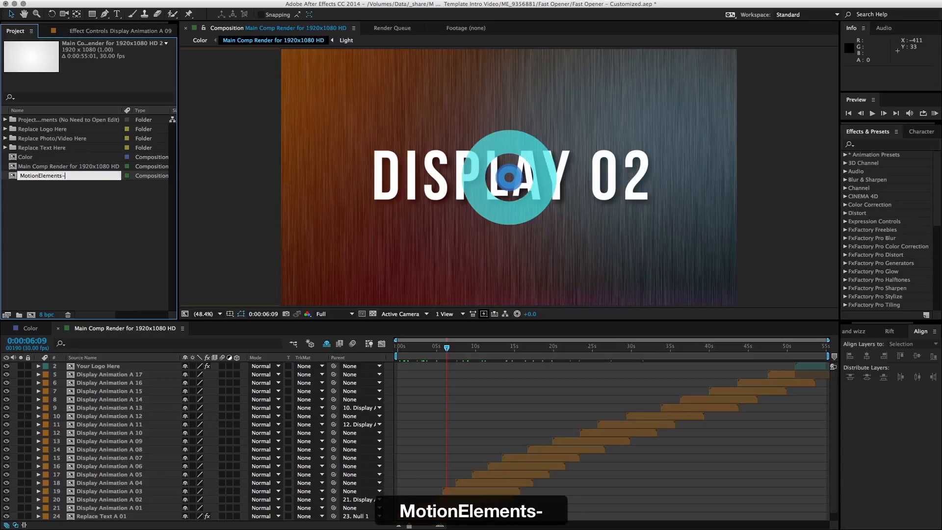
{"action": "type", "text": "Travel"}
{"action": "key", "text": "Return"}
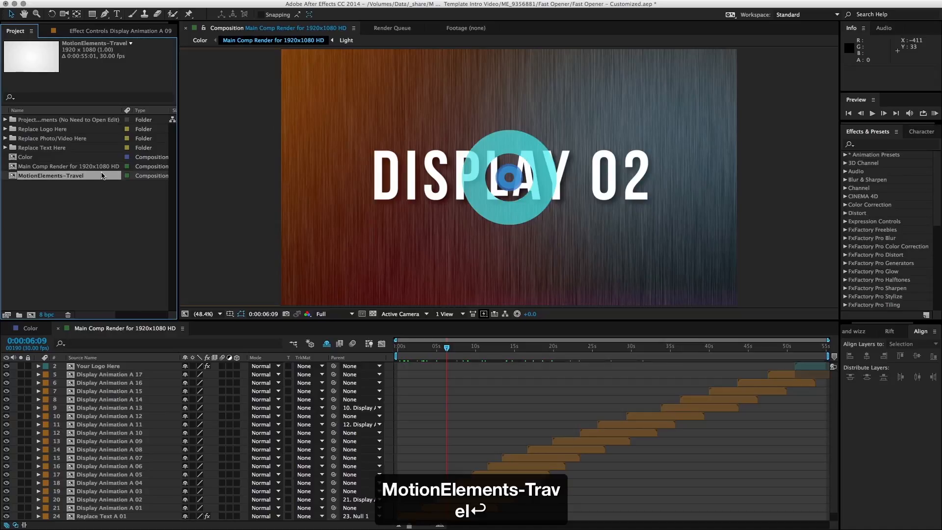
- Open the MotionElements-Travel composition and compare it with the original main comp, returning to the duplicate at the end
{"action": "double_click", "coordinate": [97, 176]}
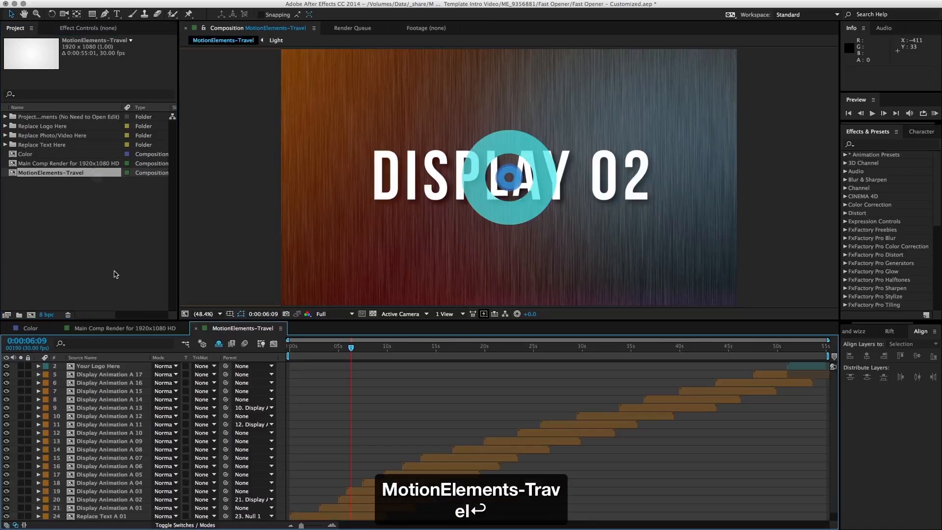
{"action": "left_click", "coordinate": [143, 330]}
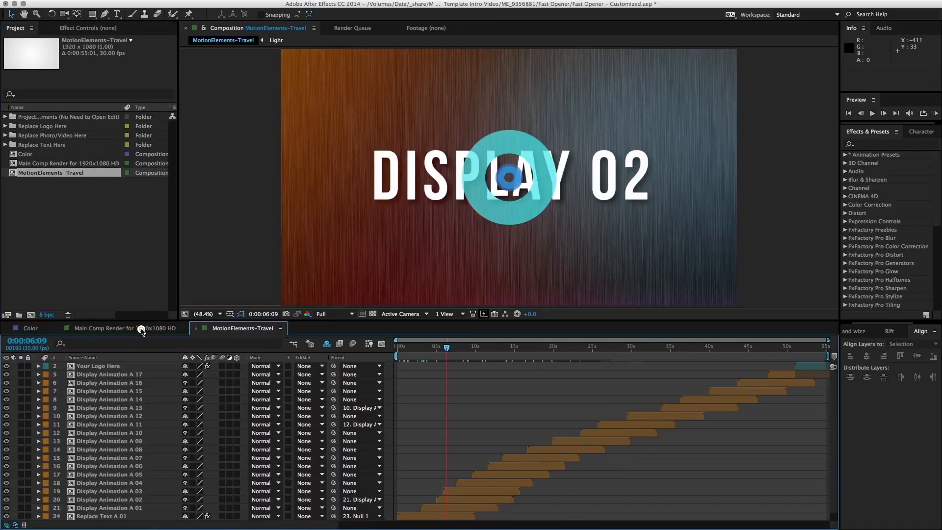
{"action": "left_click_drag", "start_coordinate": [449, 348], "coordinate": [721, 398]}
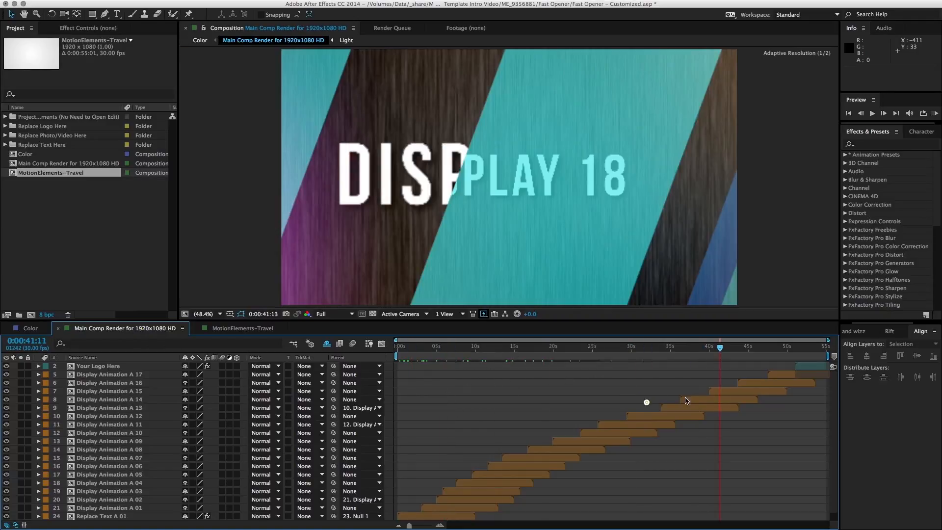
{"action": "key", "text": "Home"}
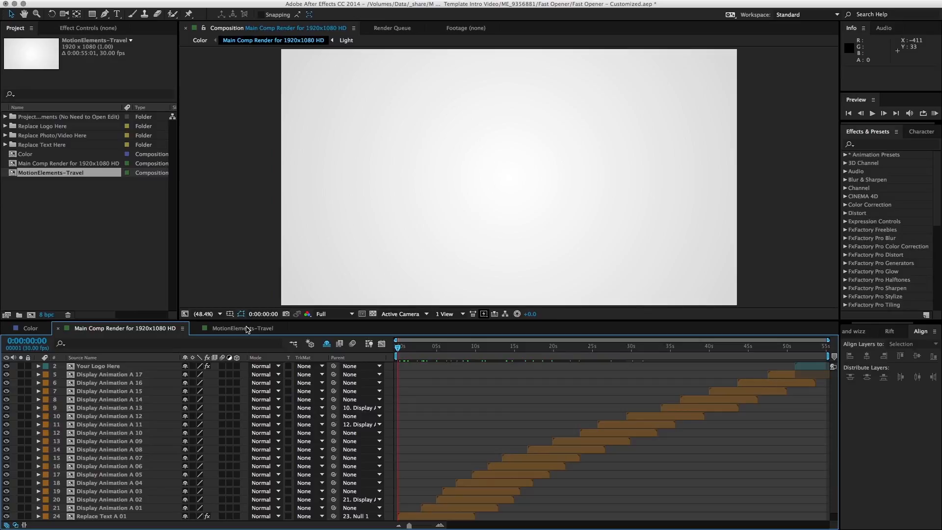
{"action": "left_click", "coordinate": [246, 329]}
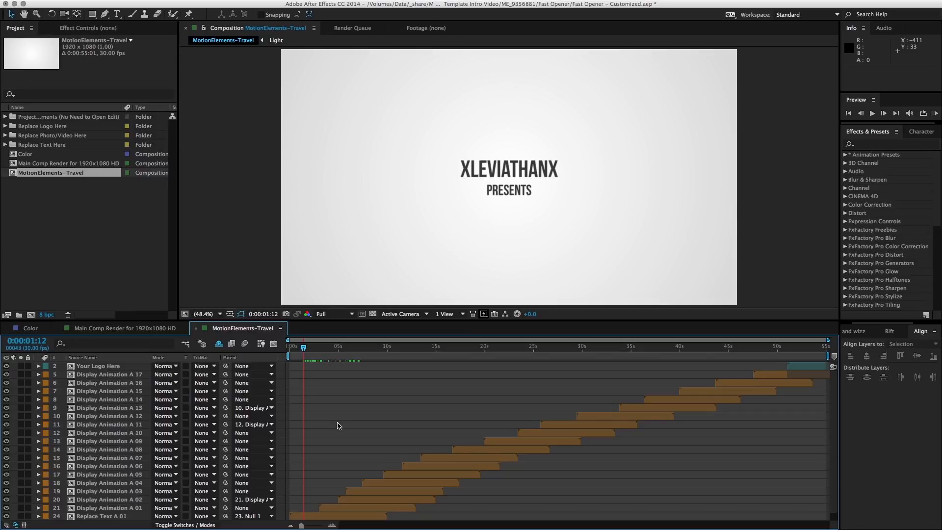
- Move the MotionElements-Travel playhead to 0:00:02:05 and select the Replace Text A 01 layer
{"action": "left_click_drag", "start_coordinate": [305, 348], "coordinate": [311, 347]}
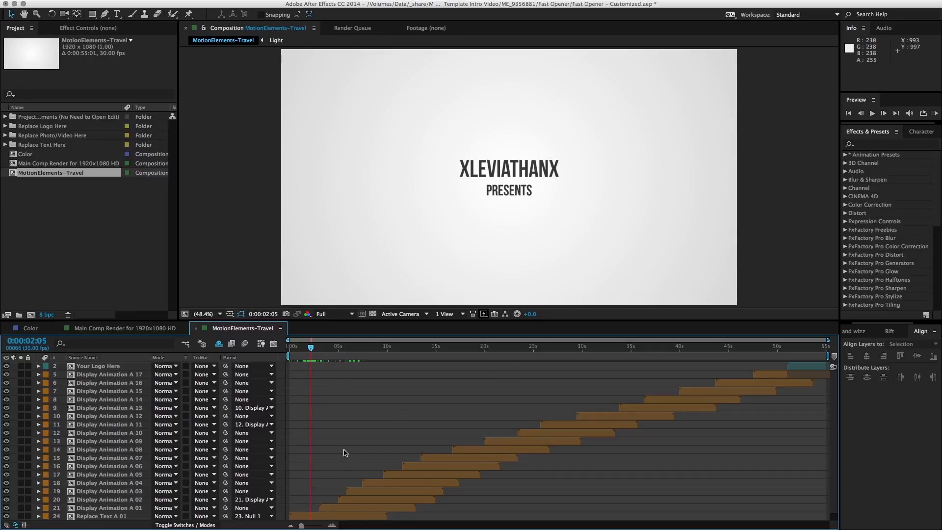
{"action": "left_click", "coordinate": [312, 516]}
{"action": "scroll", "coordinate": [329, 476], "scroll_direction": "down", "scroll_amount": 1}
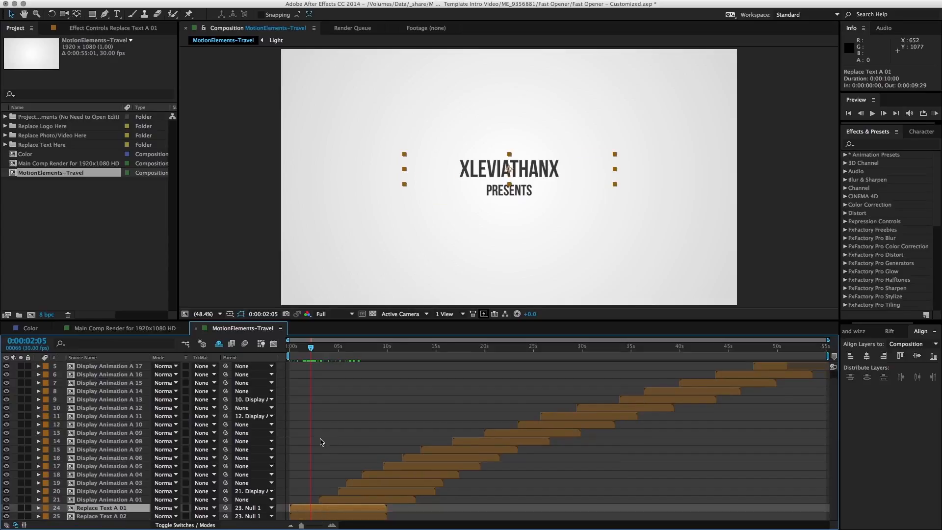
- Solo the Replace Text A 02 and Replace Text A 01 layers one at a time to identify their titles, then reselect Replace Text A 01
{"action": "left_click", "coordinate": [310, 515]}
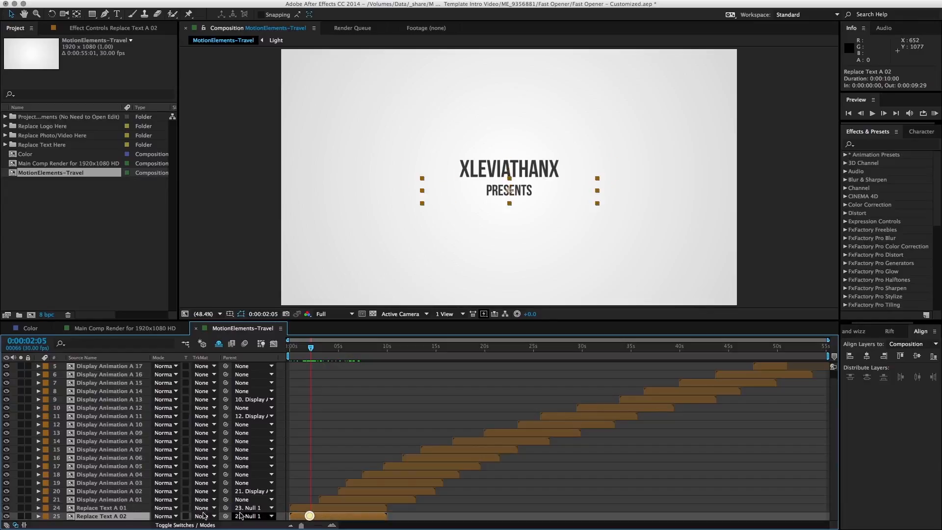
{"action": "left_click", "coordinate": [21, 517]}
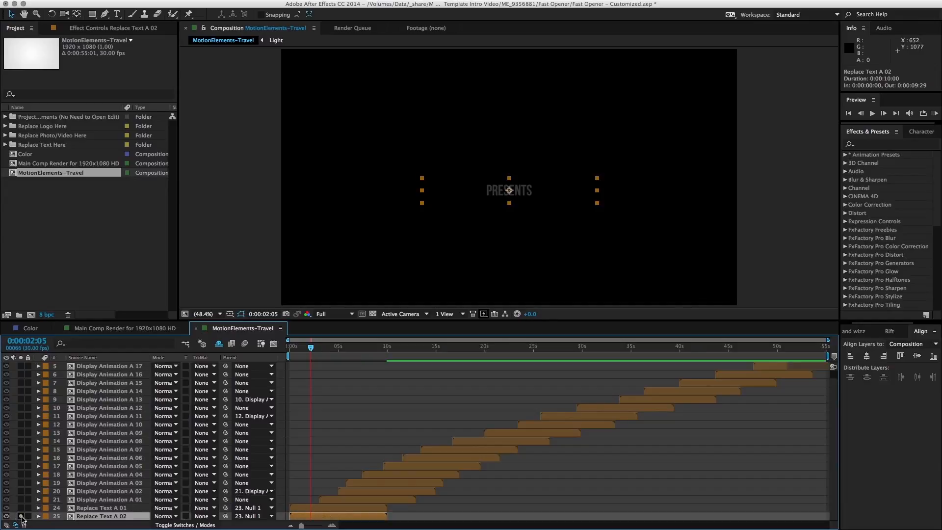
{"action": "left_click", "coordinate": [21, 516]}
{"action": "left_click", "coordinate": [21, 508]}
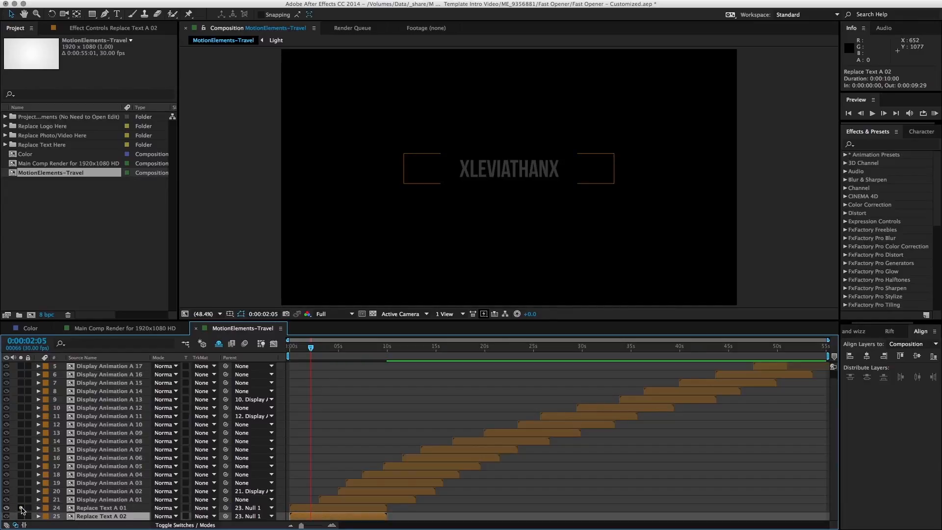
{"action": "left_click", "coordinate": [21, 508]}
{"action": "left_click", "coordinate": [98, 508]}
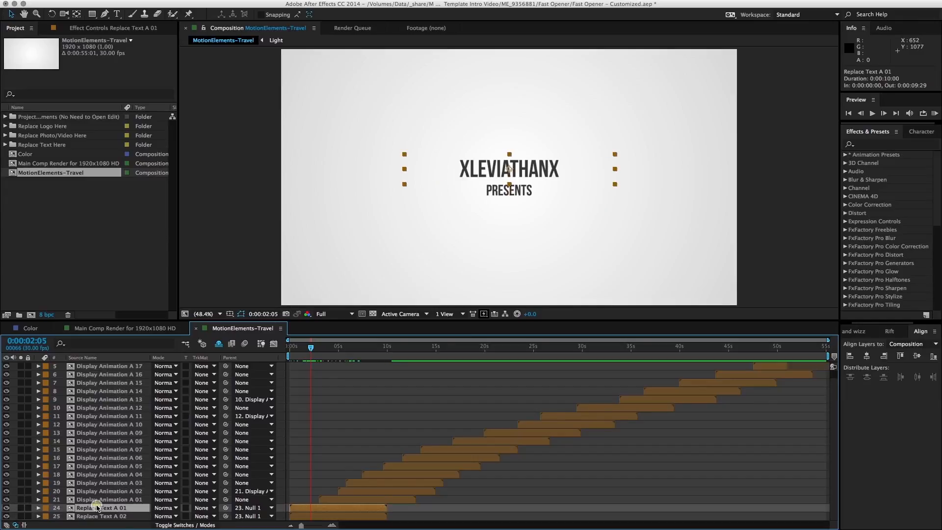
- Open the Replace Text A 01 composition and replace its title text with MOTIONELEMENTS
{"action": "double_click", "coordinate": [309, 511]}
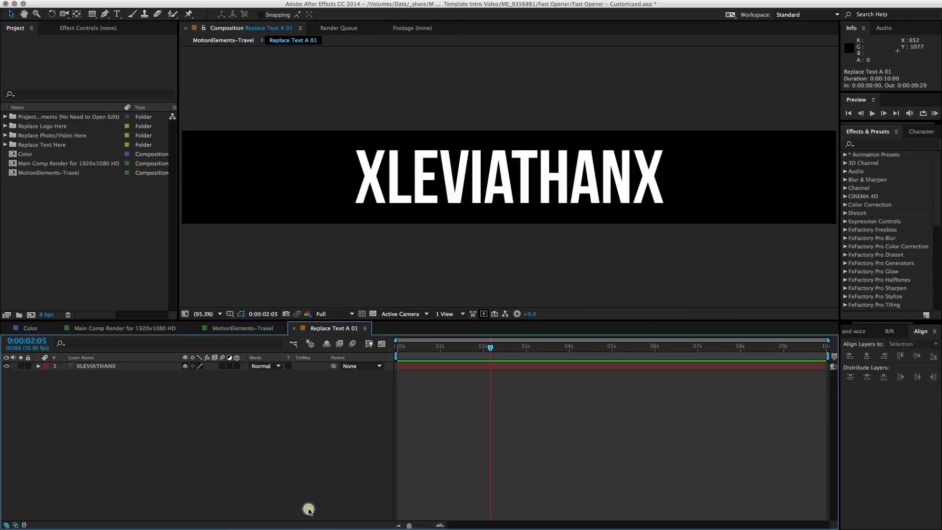
{"action": "key", "text": "comma"}
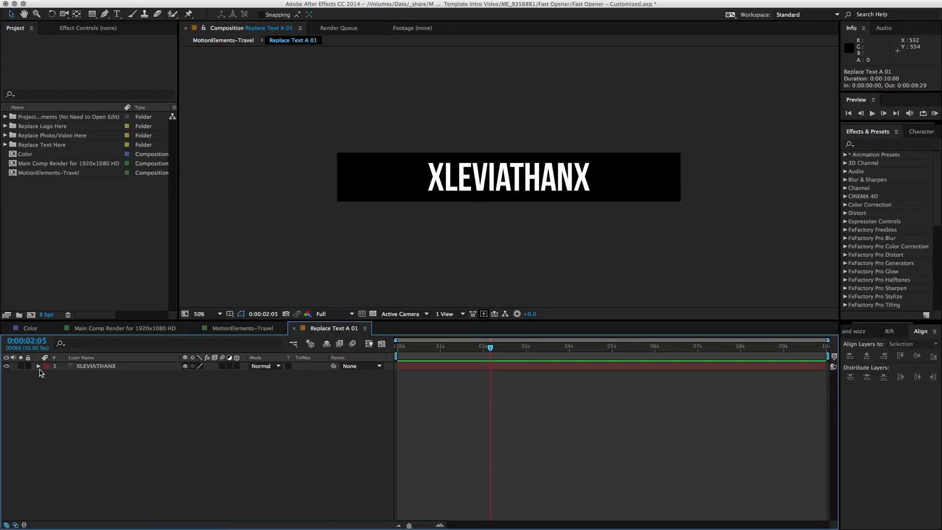
{"action": "left_click", "coordinate": [81, 367]}
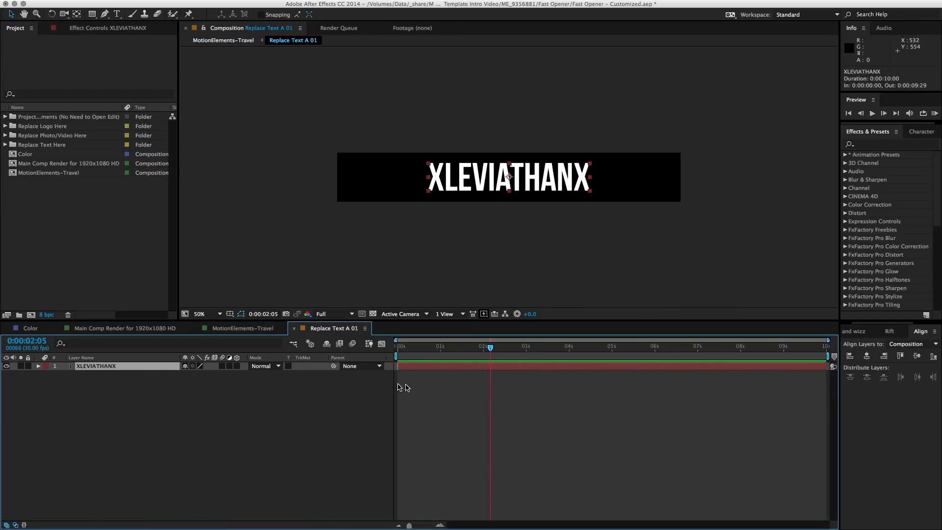
{"action": "double_click", "coordinate": [477, 368]}
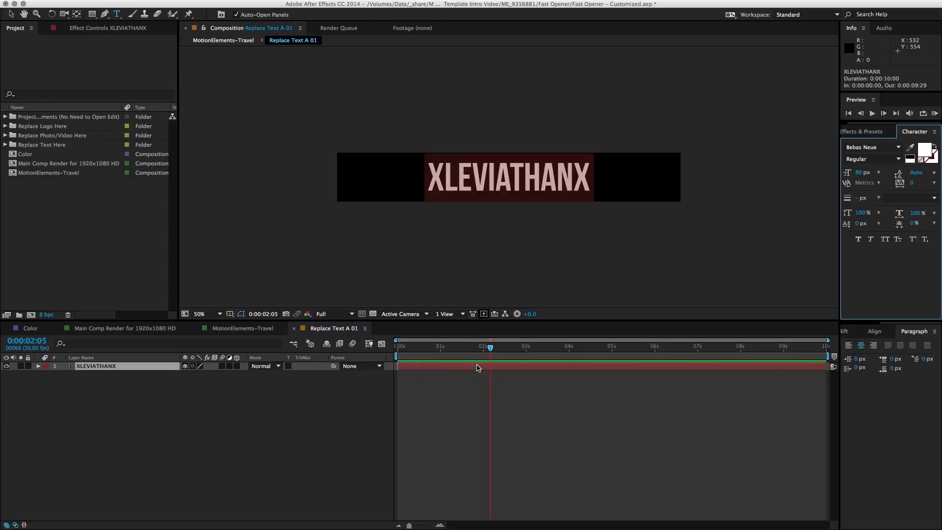
{"action": "type", "text": "MO"}
{"action": "key", "text": "BackSpace"}
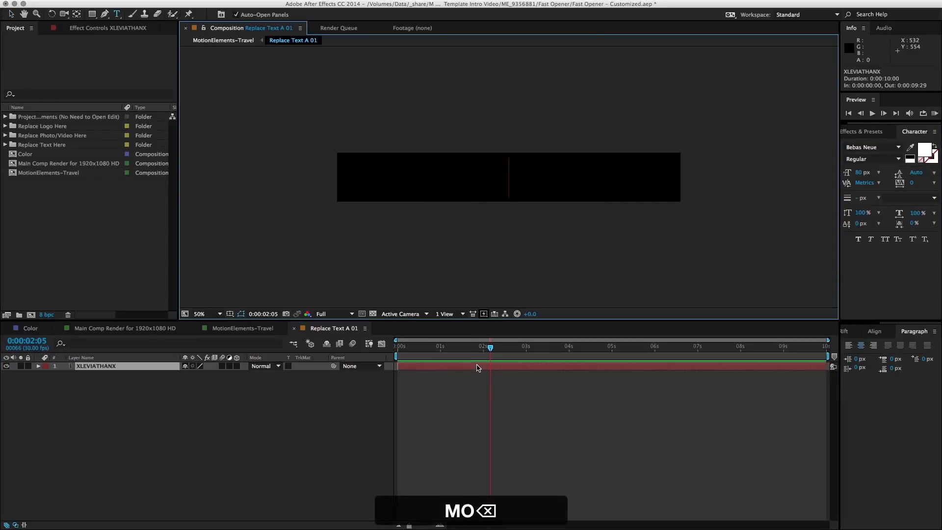
{"action": "type", "text": "MOTIONELEMENTS"}
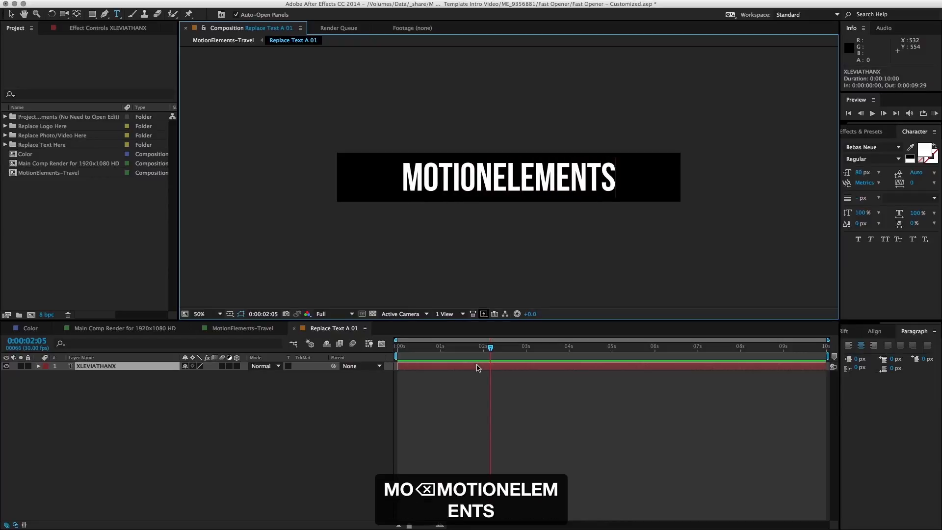
{"action": "key", "text": "KP_Enter"}
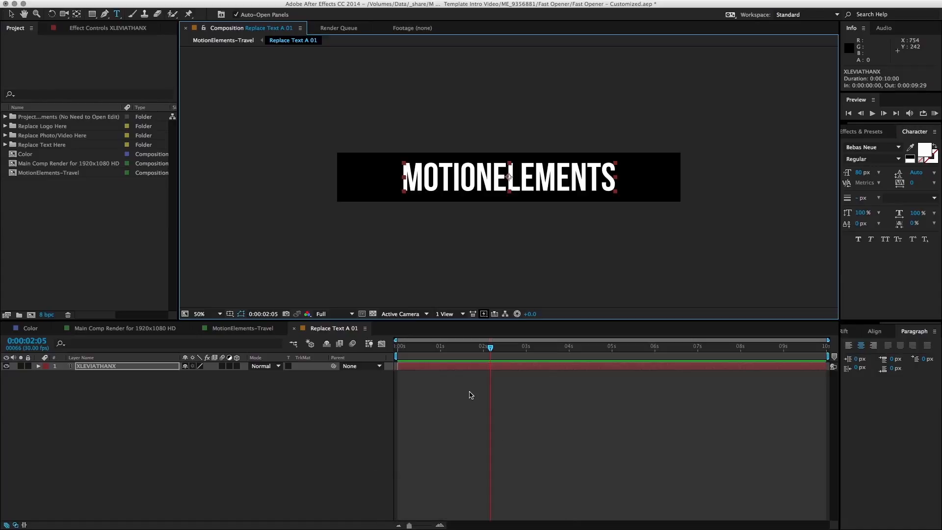
{"action": "key", "text": "v"}
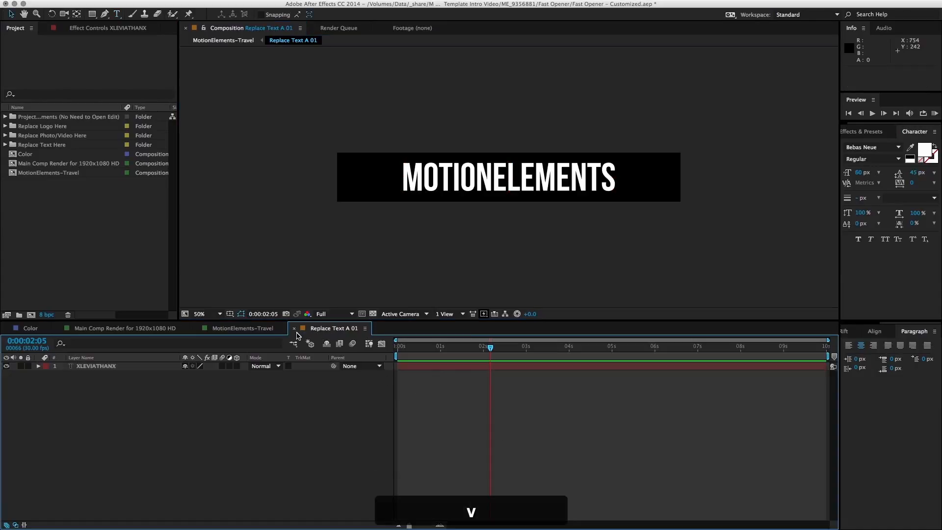
- Check the title in MotionElements-Travel, switch between it and Replace Text A 01, and close the nested text composition
{"action": "left_click", "coordinate": [233, 332]}
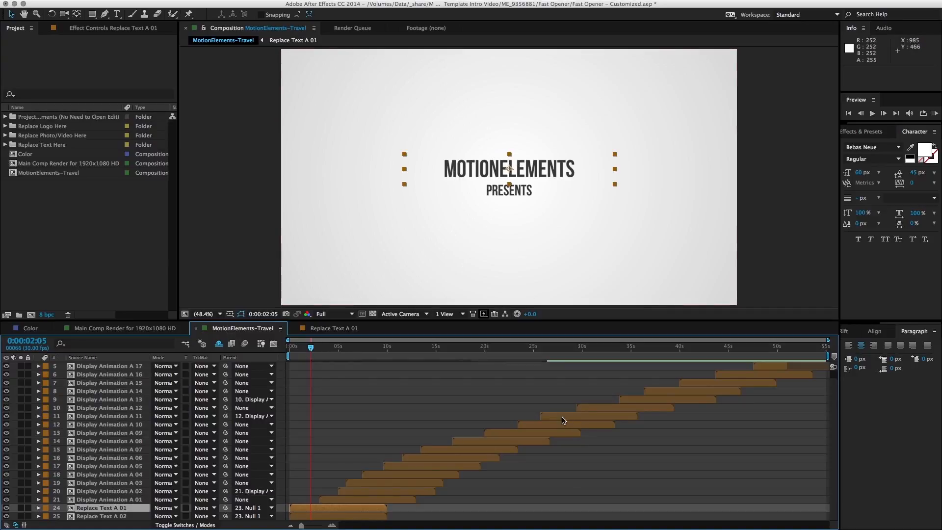
{"action": "left_click", "coordinate": [323, 330]}
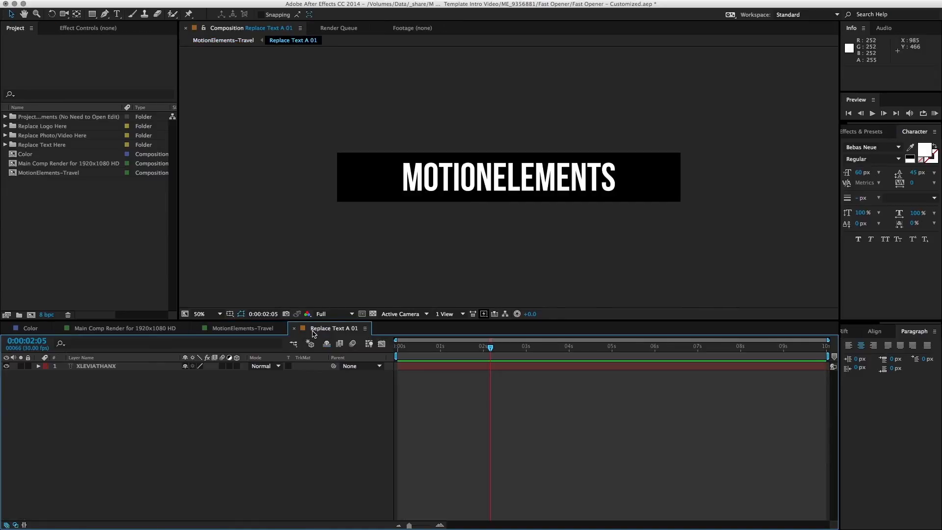
{"action": "left_click", "coordinate": [293, 347]}
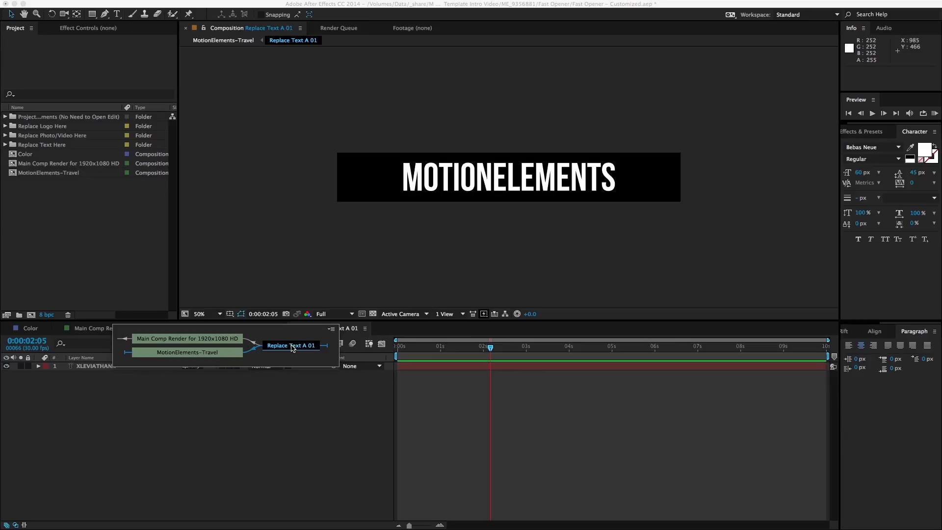
{"action": "left_click", "coordinate": [196, 356]}
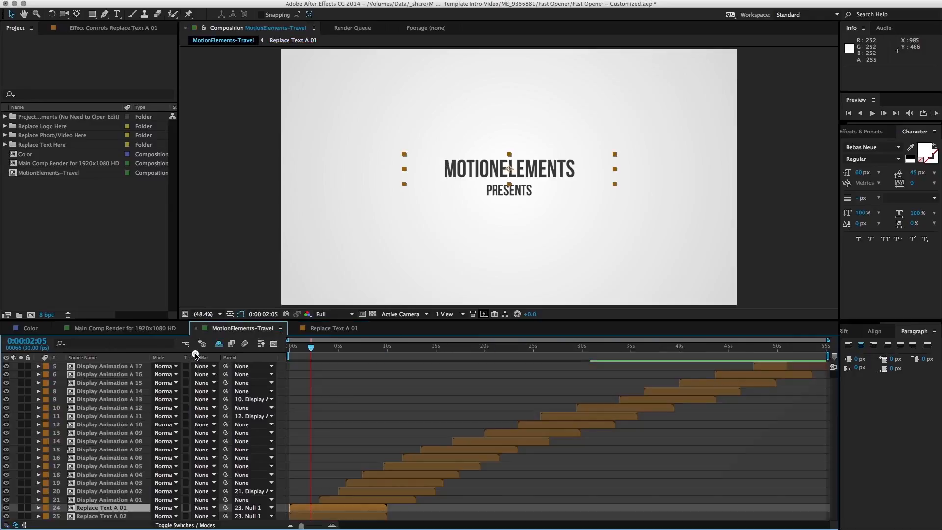
{"action": "left_click", "coordinate": [295, 330]}
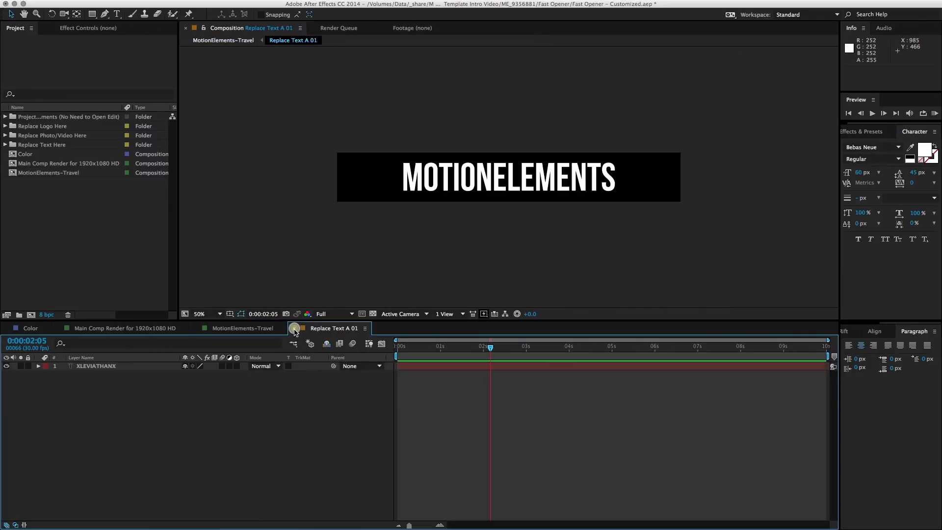
{"action": "left_click", "coordinate": [295, 330]}
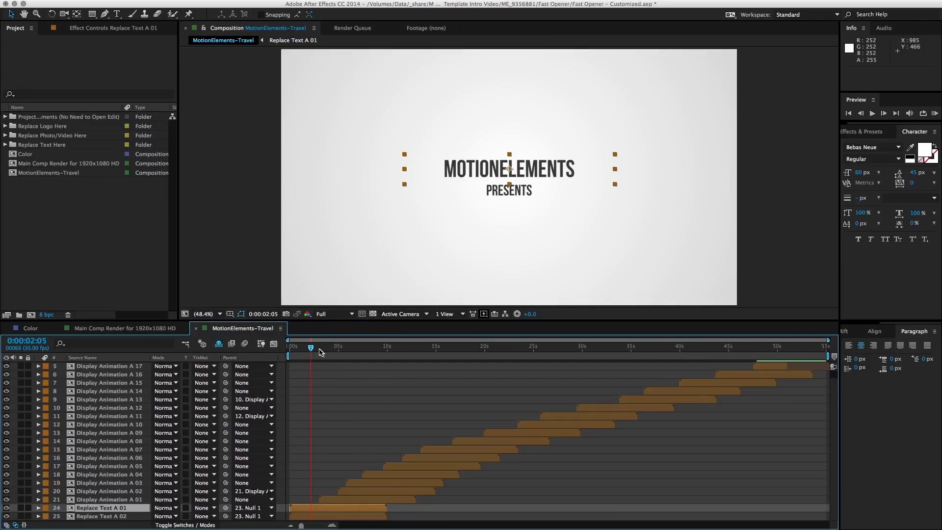
{"action": "left_click_drag", "start_coordinate": [281, 354], "coordinate": [310, 361]}
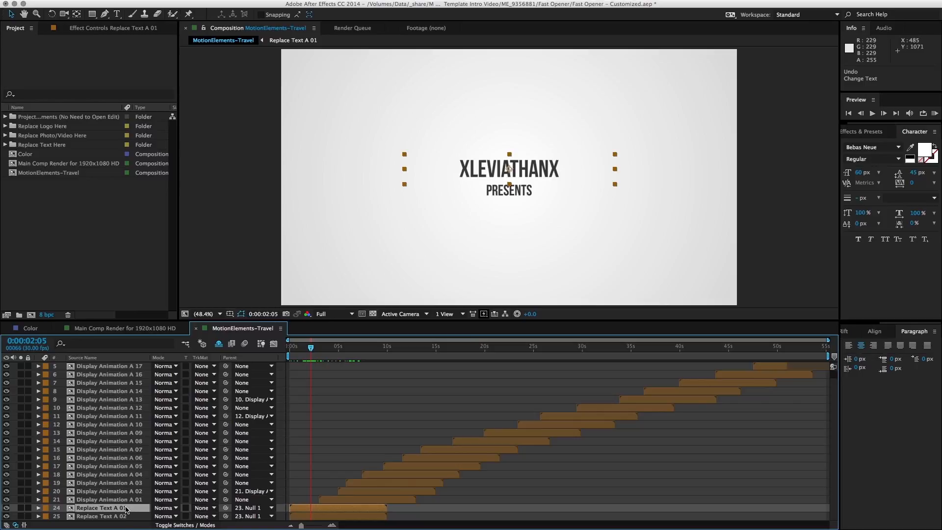
- Compare the two Replace Text layers in MotionElements-Travel and briefly solo Replace Text A 01 to examine its title
{"action": "left_click", "coordinate": [330, 509]}
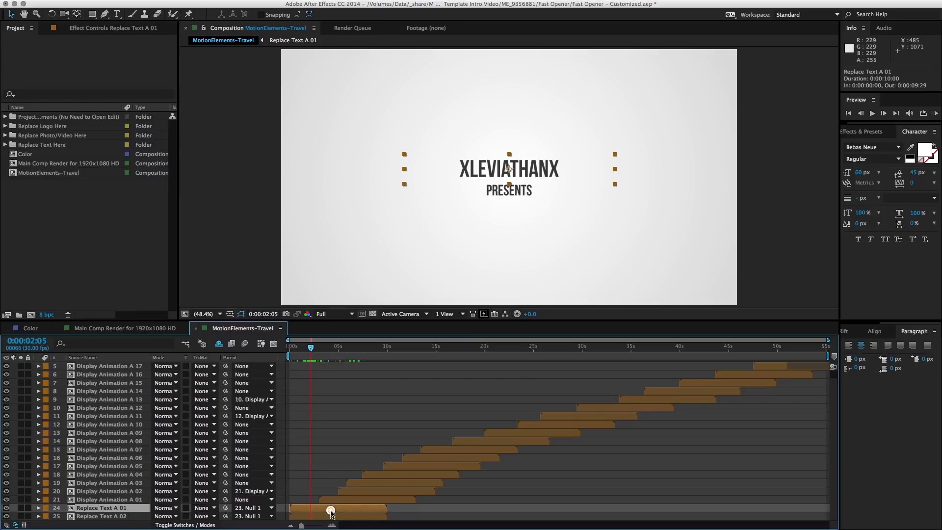
{"action": "left_click", "coordinate": [330, 517]}
{"action": "left_click", "coordinate": [330, 509]}
{"action": "left_click", "coordinate": [344, 501]}
{"action": "left_click", "coordinate": [343, 508]}
{"action": "left_click", "coordinate": [322, 516]}
{"action": "left_click", "coordinate": [316, 507]}
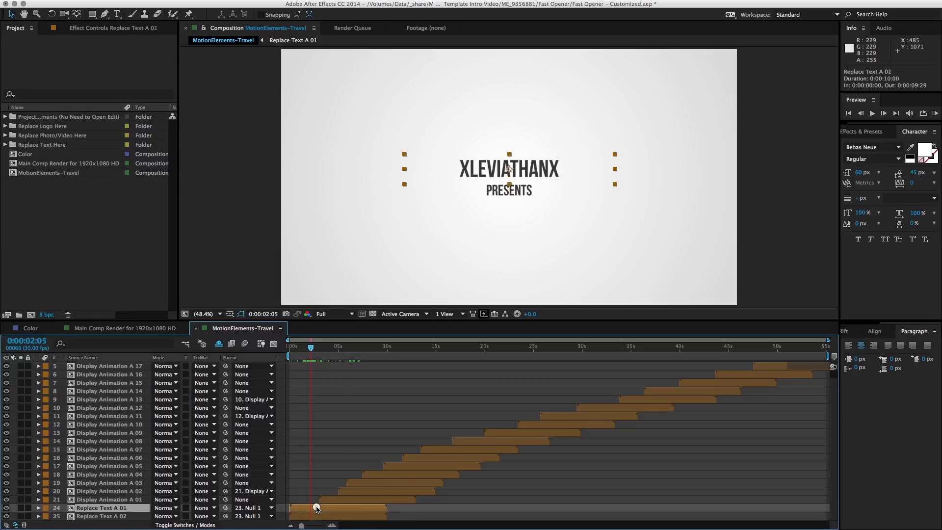
{"action": "left_click", "coordinate": [21, 508]}
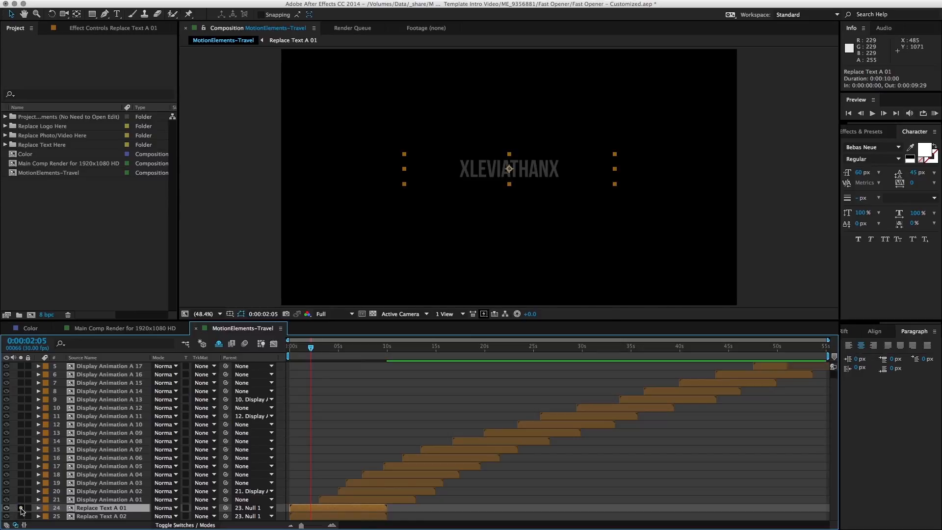
{"action": "left_click", "coordinate": [20, 508]}
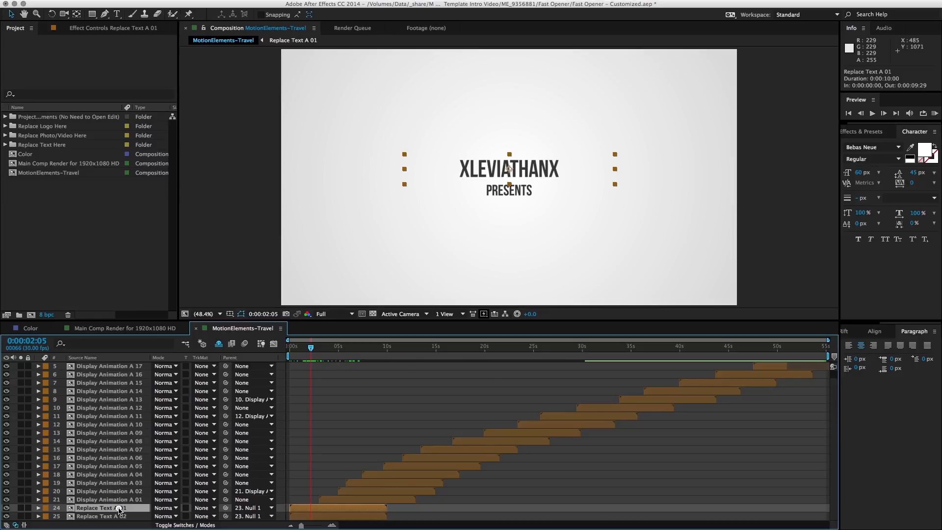
- Open the Replace Text A 01 composition and replace its title text with 모션엘리먼츠
{"action": "double_click", "coordinate": [118, 509]}
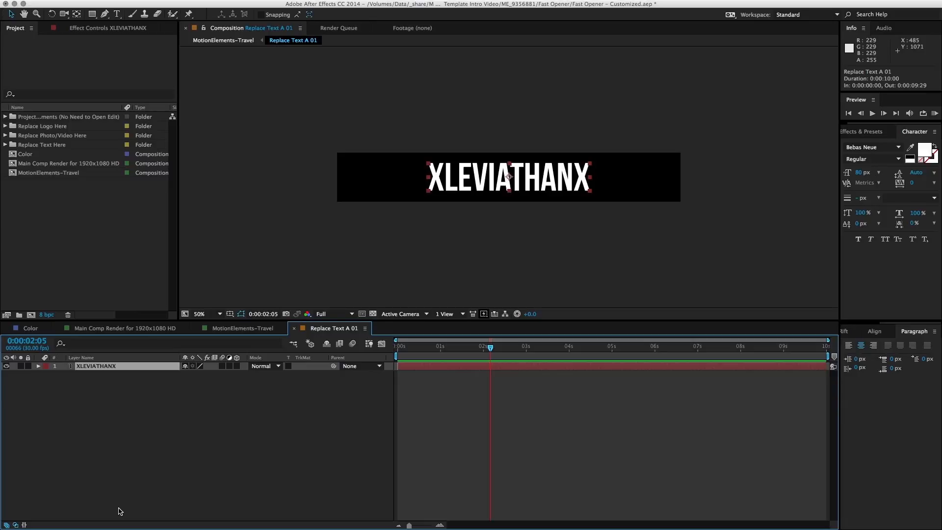
{"action": "left_click", "coordinate": [494, 368]}
{"action": "double_click", "coordinate": [452, 368]}
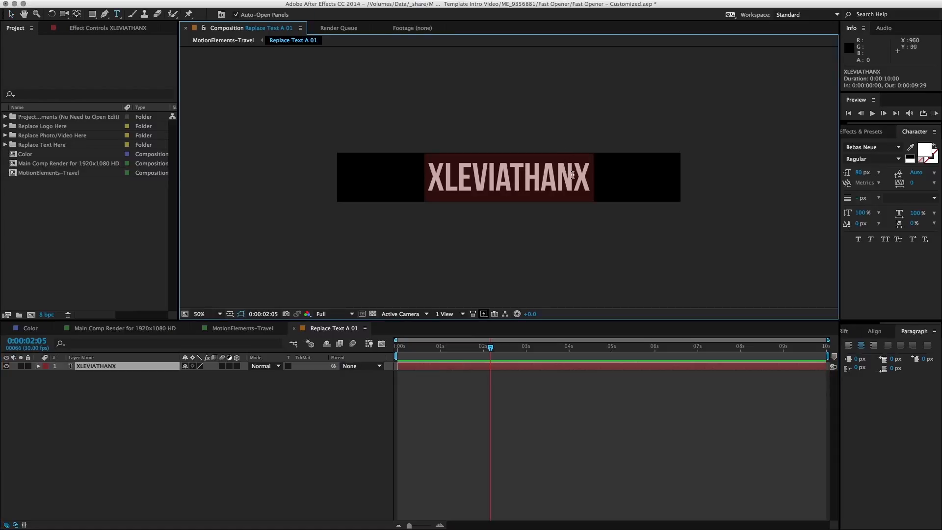
{"action": "type", "text": "모션엘리먼츠"}
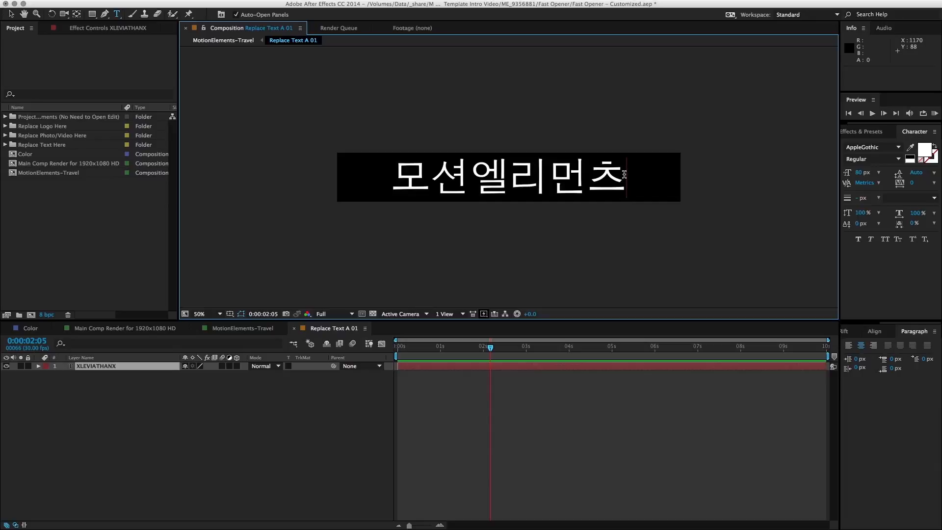
- Select the whole Korean title and set its font family to Noto Sans CJK KR
{"action": "left_click_drag", "start_coordinate": [624, 174], "coordinate": [653, 176]}
{"action": "left_click", "coordinate": [436, 174]}
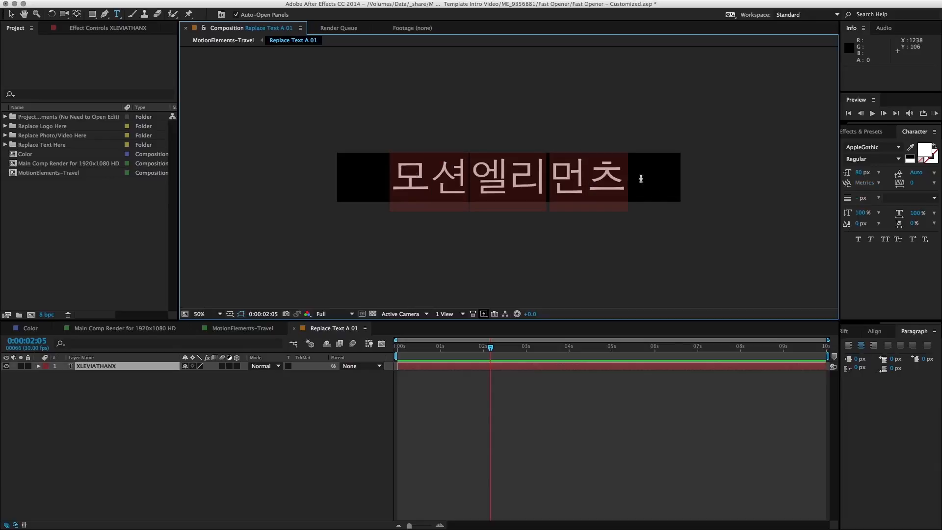
{"action": "left_click", "coordinate": [898, 148]}
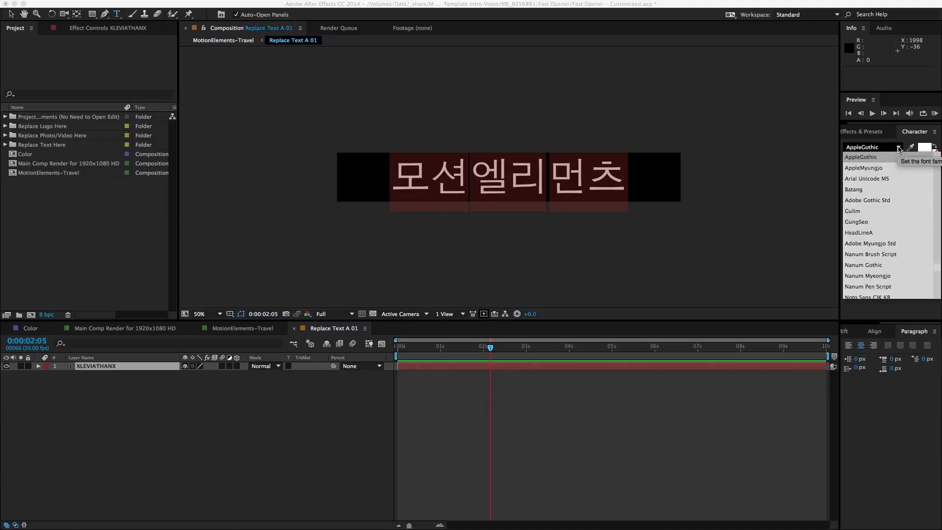
{"action": "left_click", "coordinate": [884, 148]}
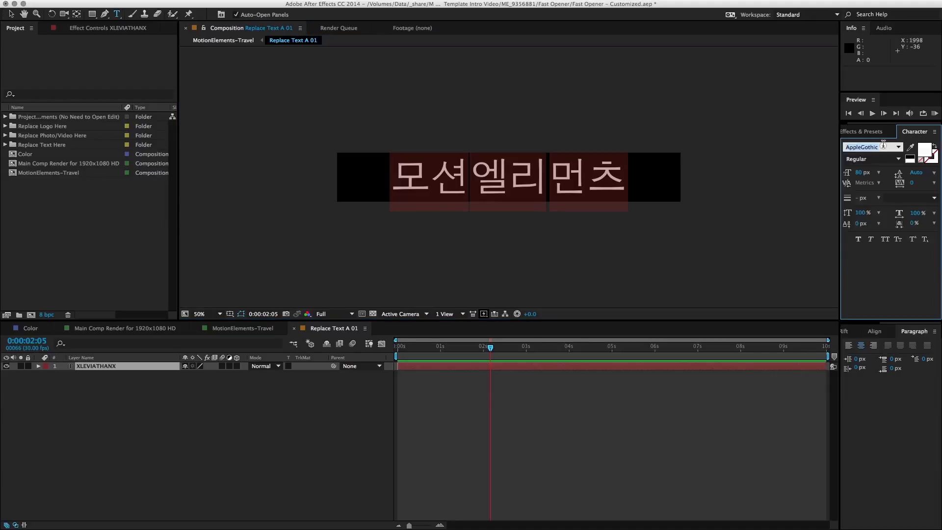
{"action": "type", "text": "noto"}
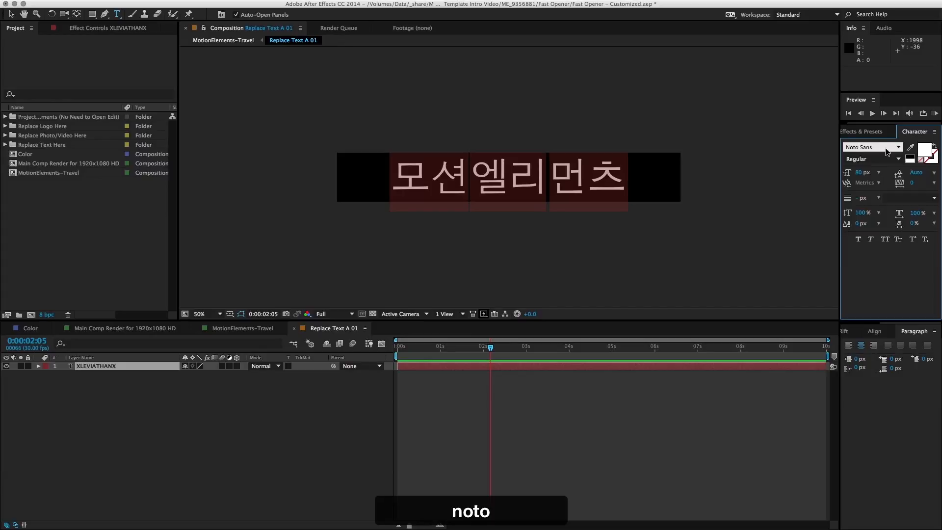
{"action": "type", "text": "cj"}
{"action": "key", "text": "Right"}
{"action": "key", "text": "Right"}
{"action": "key", "text": "shift+Right"}
{"action": "key", "text": "shift+Right"}
{"action": "type", "text": "KR"}
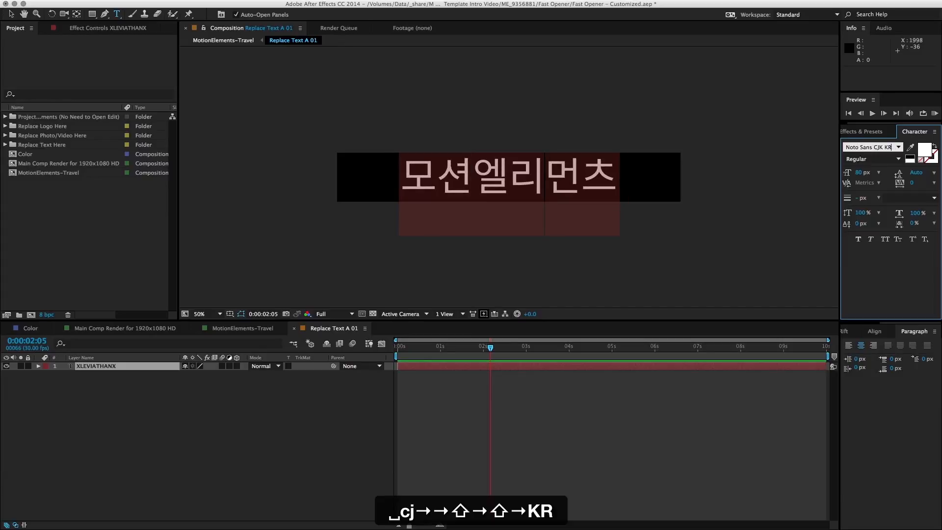
{"action": "key", "text": "Return"}
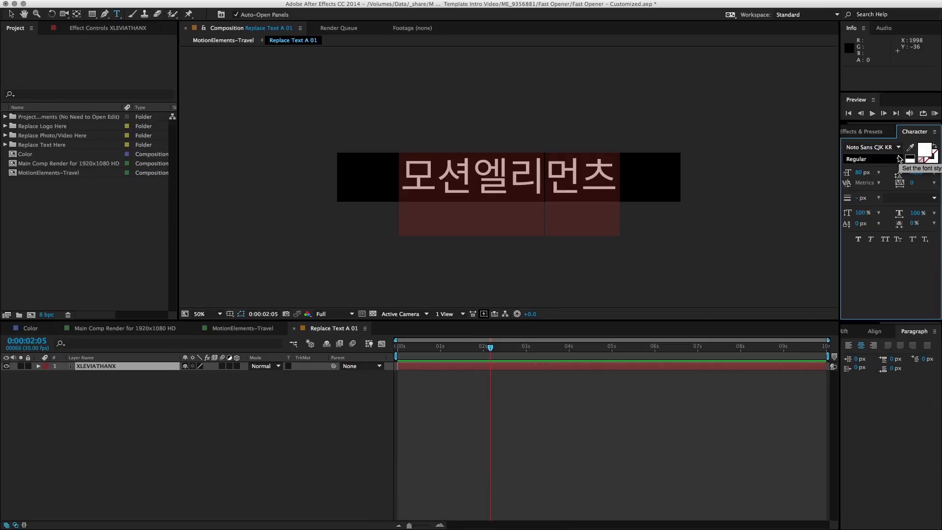
- Set the Korean title's font style to Bold and its kerning to Optical
{"action": "left_click", "coordinate": [900, 159]}
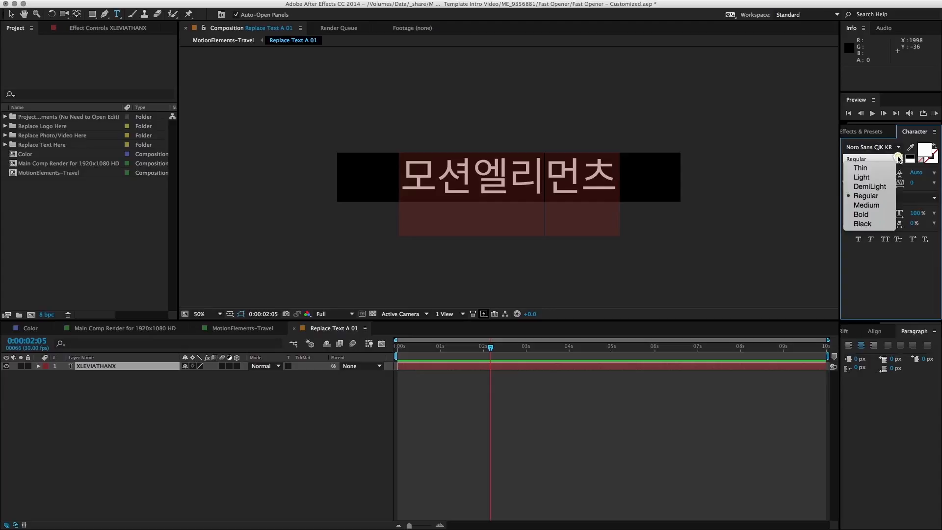
{"action": "left_click", "coordinate": [885, 214]}
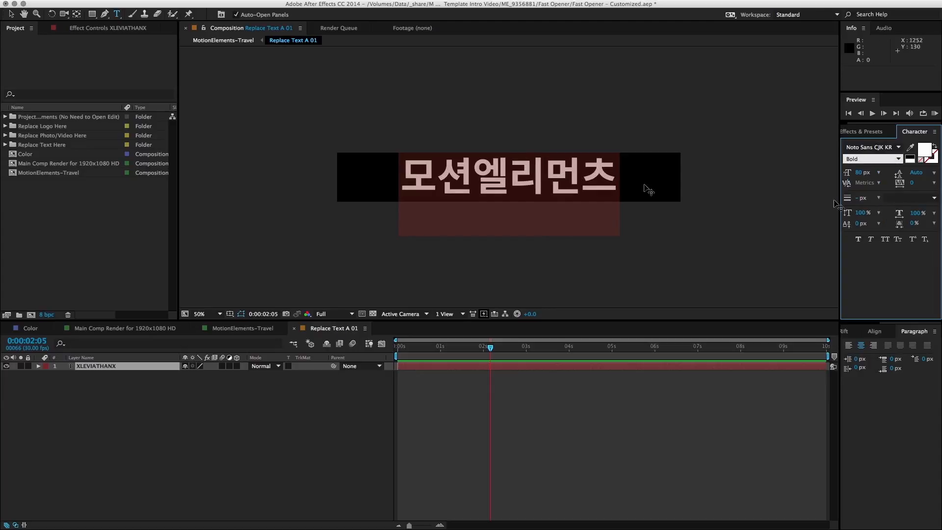
{"action": "left_click", "coordinate": [873, 182]}
{"action": "left_click", "coordinate": [879, 199]}
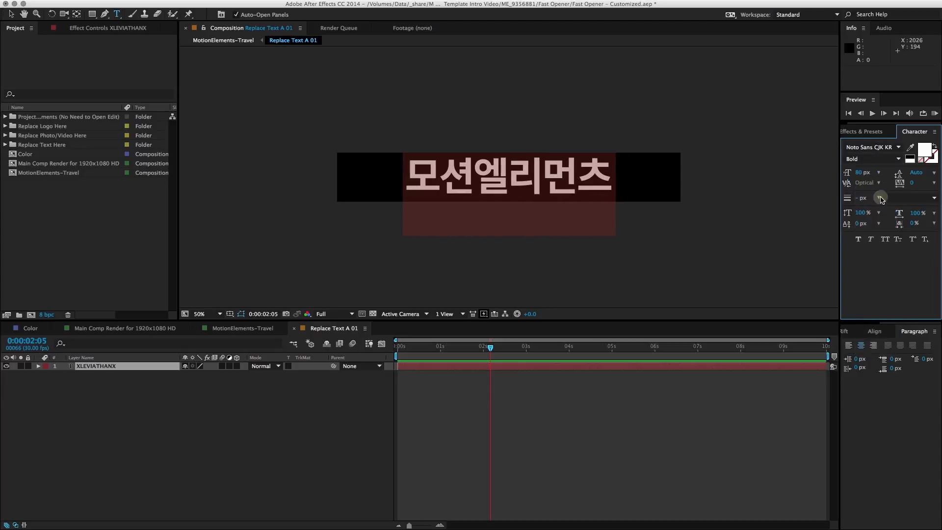
- Finish editing the Korean title, close the Replace Text A 01 composition, and return to MotionElements-Travel with the Selection tool active
{"action": "left_click", "coordinate": [575, 178]}
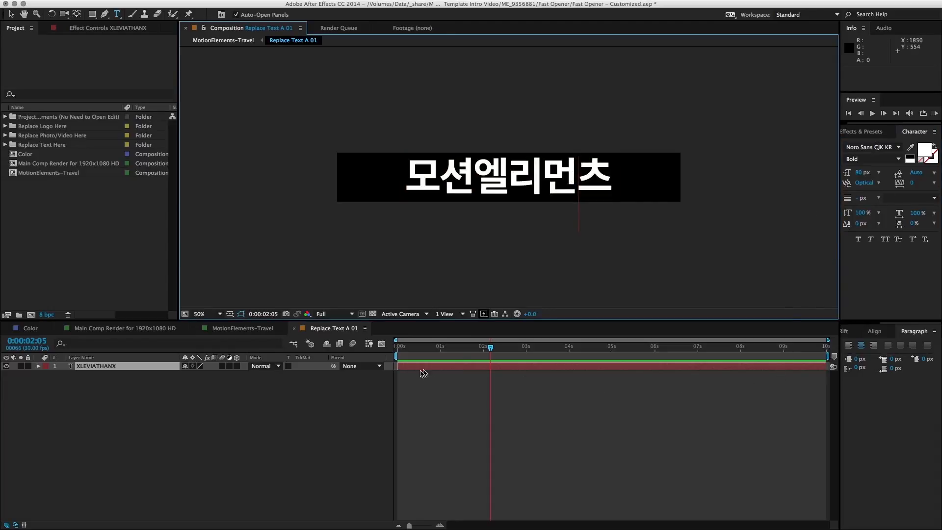
{"action": "left_click", "coordinate": [441, 398]}
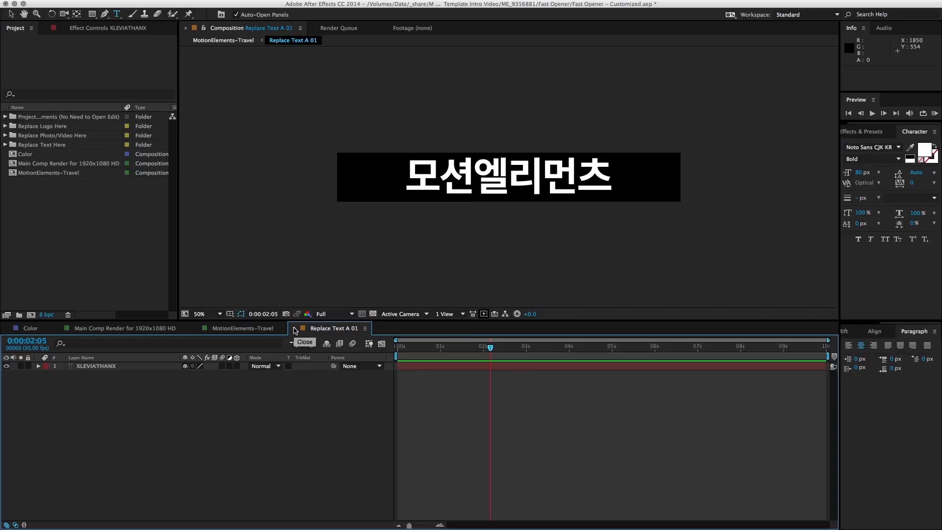
{"action": "left_click", "coordinate": [295, 330]}
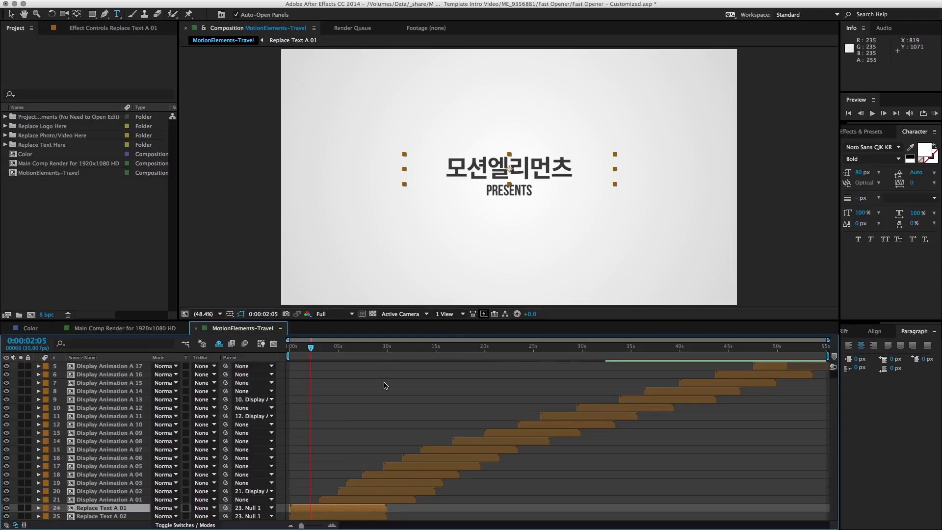
{"action": "key", "text": "v"}
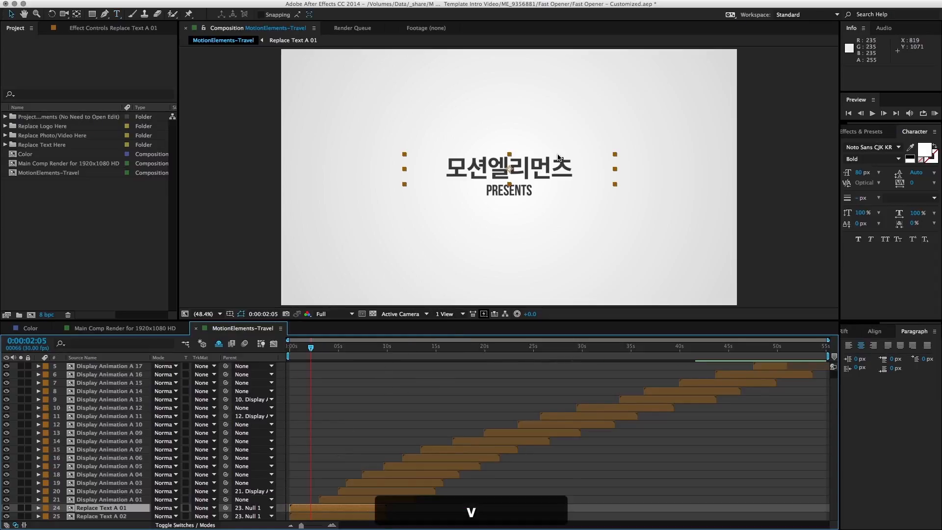
- Open the Replace Text A 02 composition and replace the PRESENTS text with 제공
{"action": "left_click", "coordinate": [331, 516]}
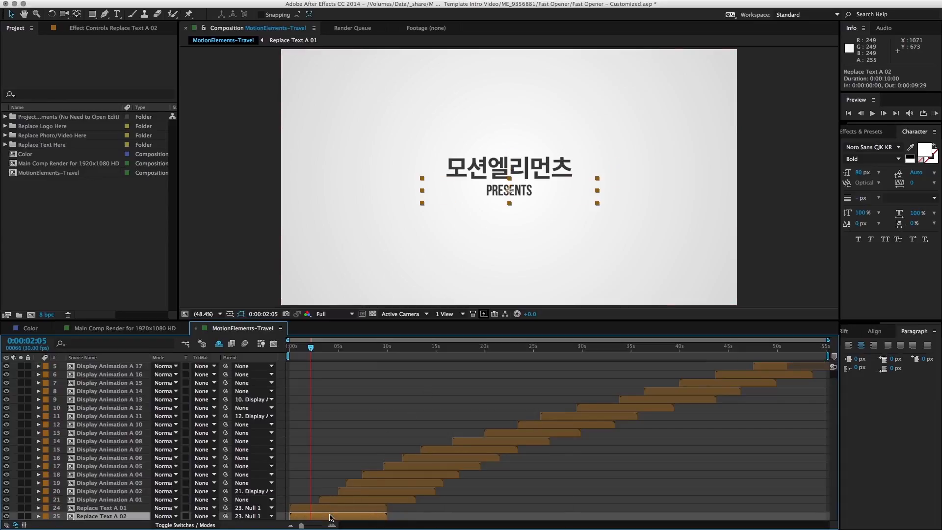
{"action": "double_click", "coordinate": [330, 516]}
{"action": "double_click", "coordinate": [488, 366]}
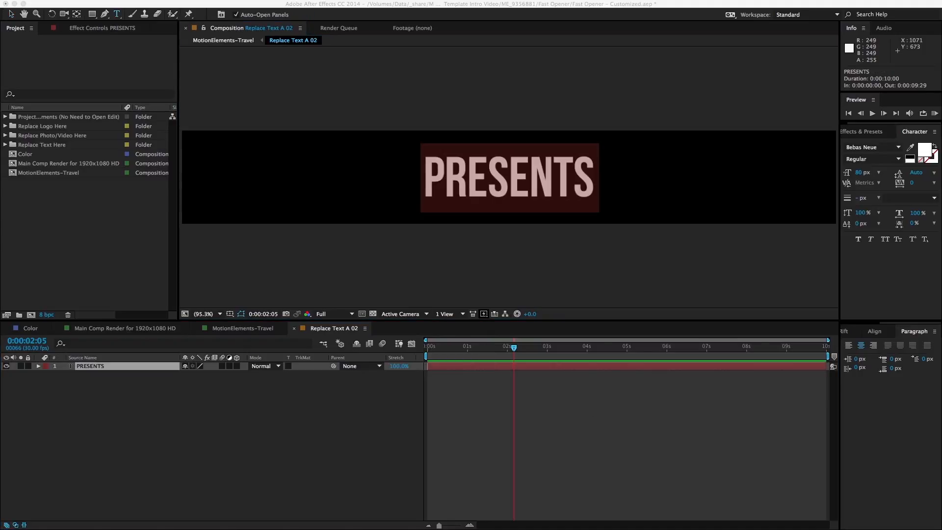
{"action": "key", "text": "super+c"}
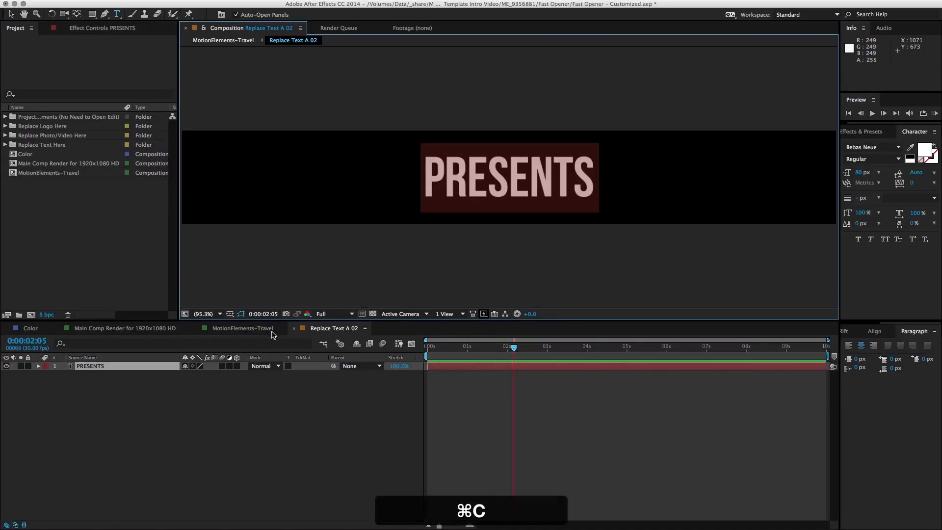
{"action": "left_click", "coordinate": [520, 196]}
{"action": "key", "text": "super+a"}
{"action": "key", "text": "super+v"}
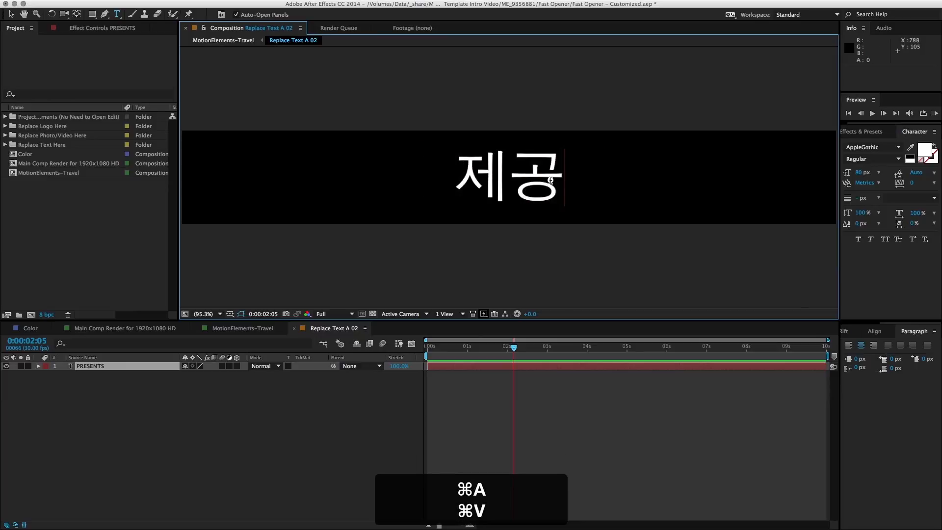
- Select the 제공 text and set its font family to Noto Sans CJK KR
{"action": "double_click", "coordinate": [473, 181]}
{"action": "left_click", "coordinate": [878, 147]}
{"action": "type", "text": "noto"}
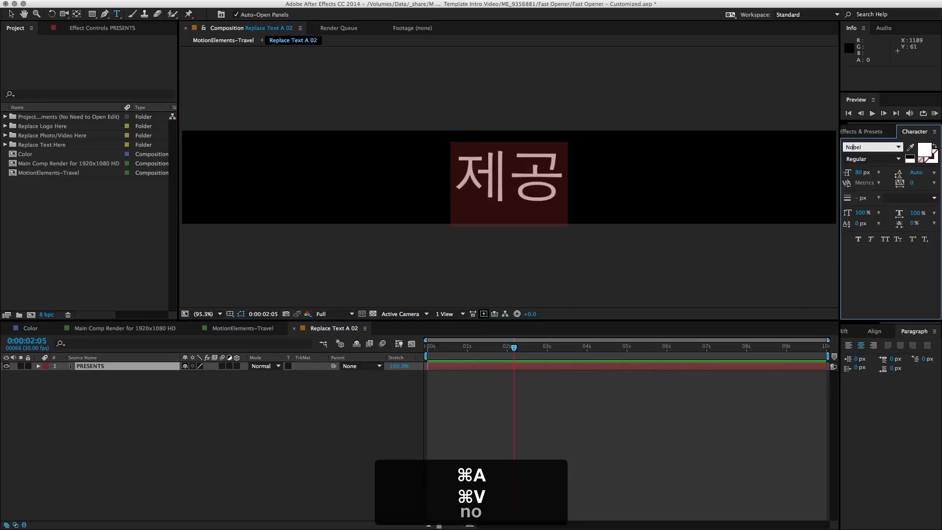
{"action": "type", "text": " sans c"}
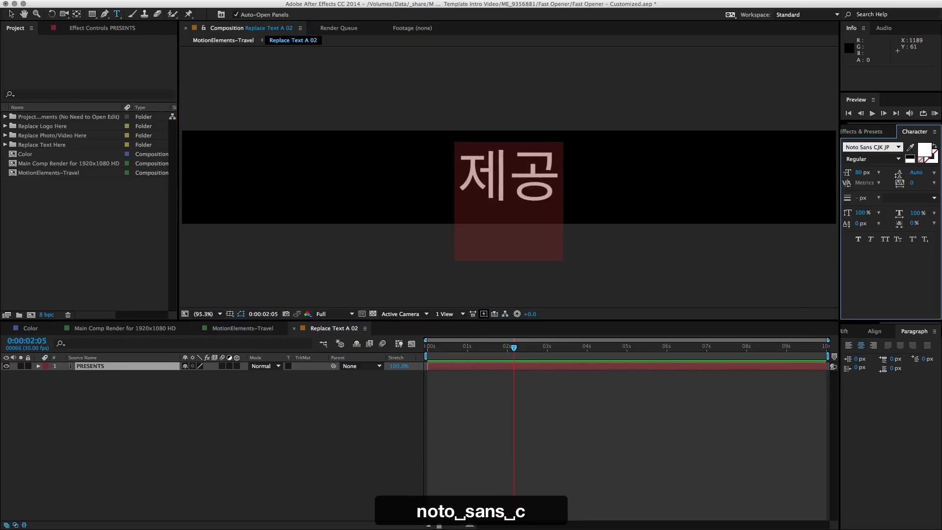
{"action": "key", "text": "Right"}
{"action": "key", "text": "Right"}
{"action": "key", "text": "shift+Left"}
{"action": "key", "text": "shift+Left"}
{"action": "type", "text": "KR"}
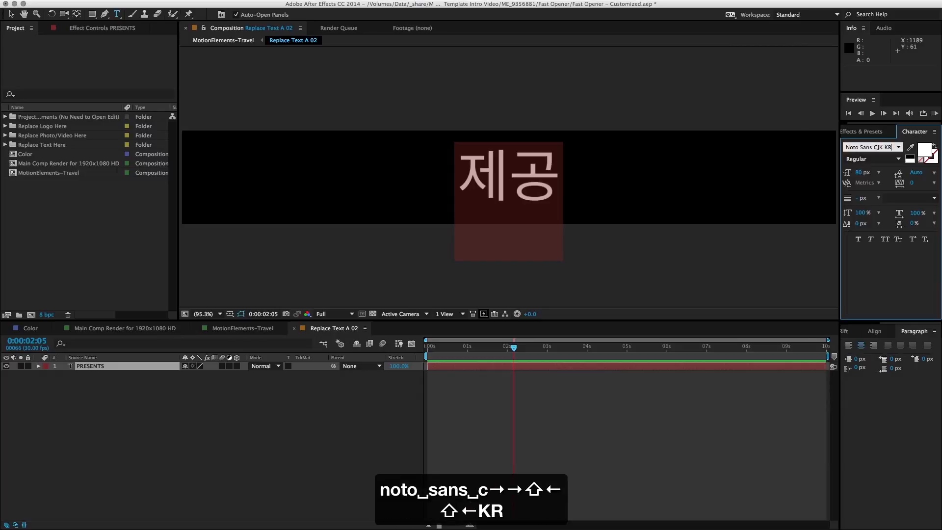
{"action": "key", "text": "Return"}
- Set the 제공 text's font style to Thin and close the Replace Text A 02 composition
{"action": "left_click", "coordinate": [897, 158]}
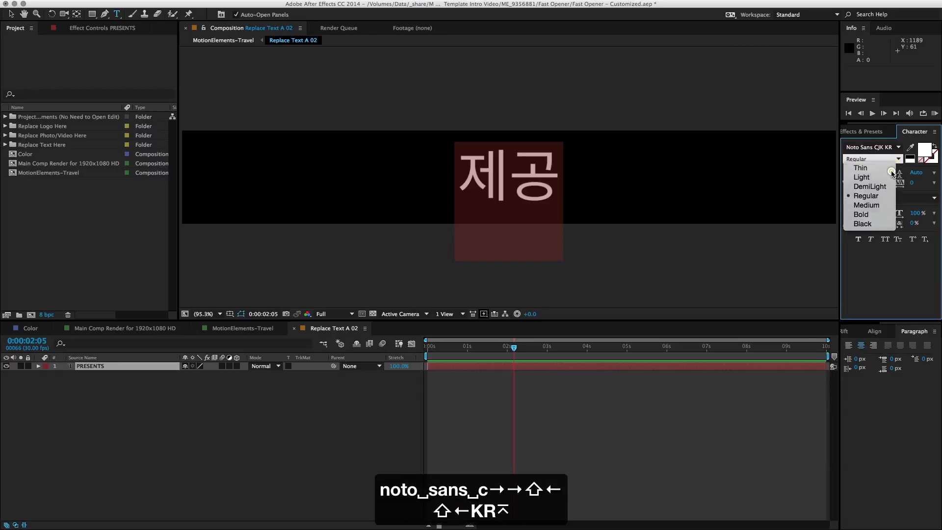
{"action": "left_click", "coordinate": [891, 169]}
{"action": "left_click", "coordinate": [302, 436]}
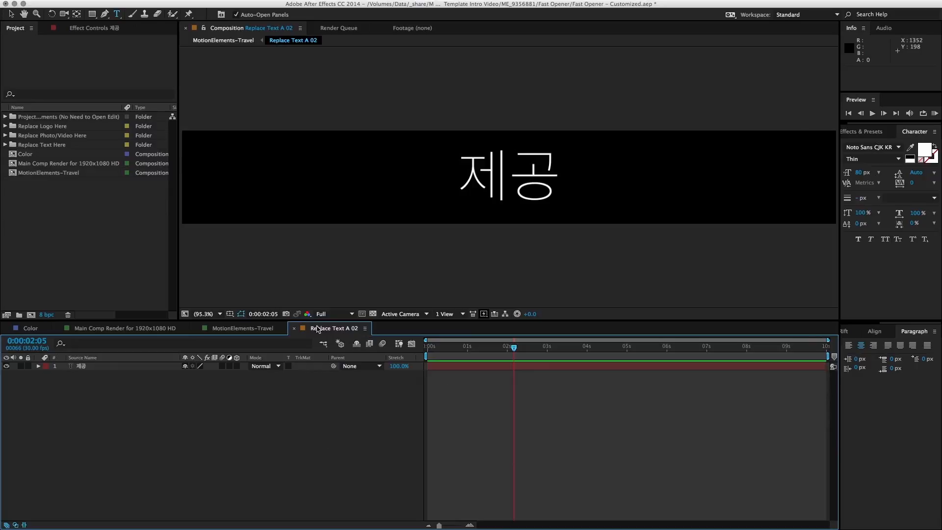
{"action": "left_click", "coordinate": [294, 329]}
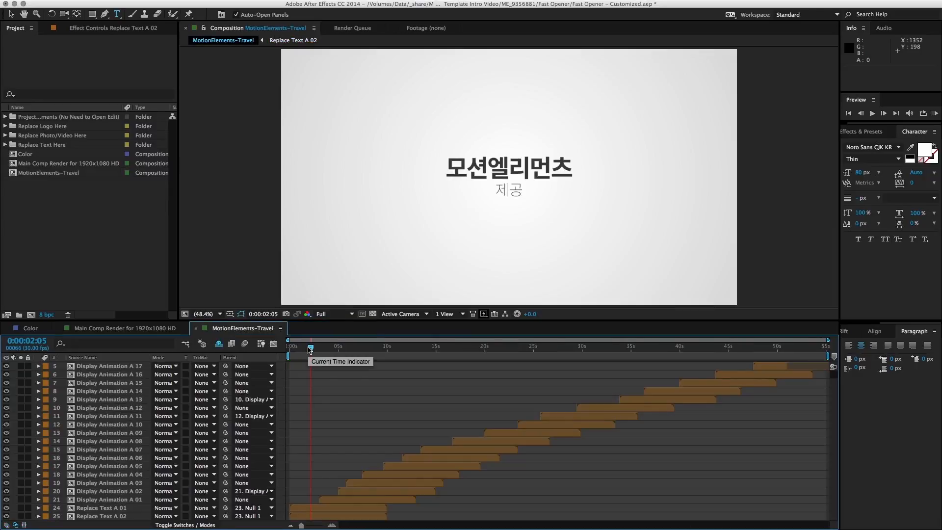
- Move the current time in MotionElements-Travel to 0:00:04:25 and select the Display Animation A 01 layer
{"action": "left_click_drag", "start_coordinate": [311, 349], "coordinate": [334, 361]}
{"action": "key", "text": "v"}
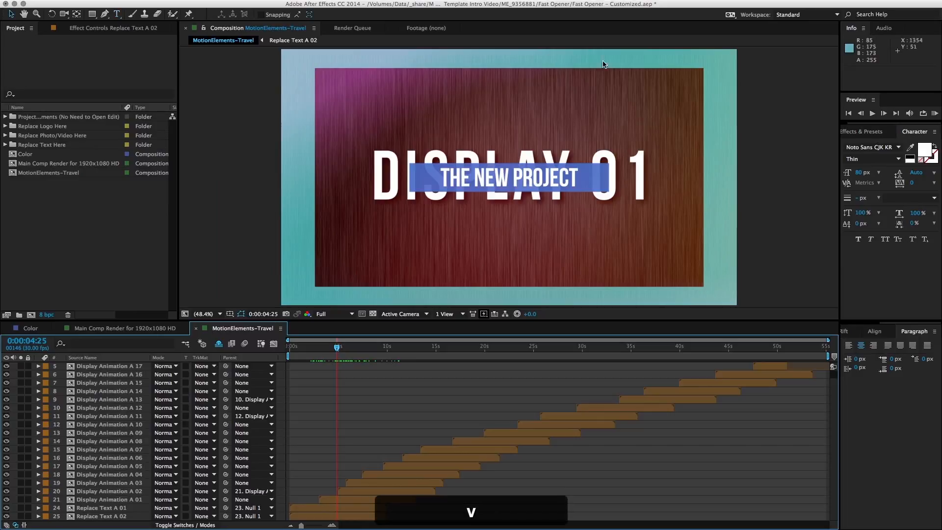
{"action": "left_click", "coordinate": [332, 499]}
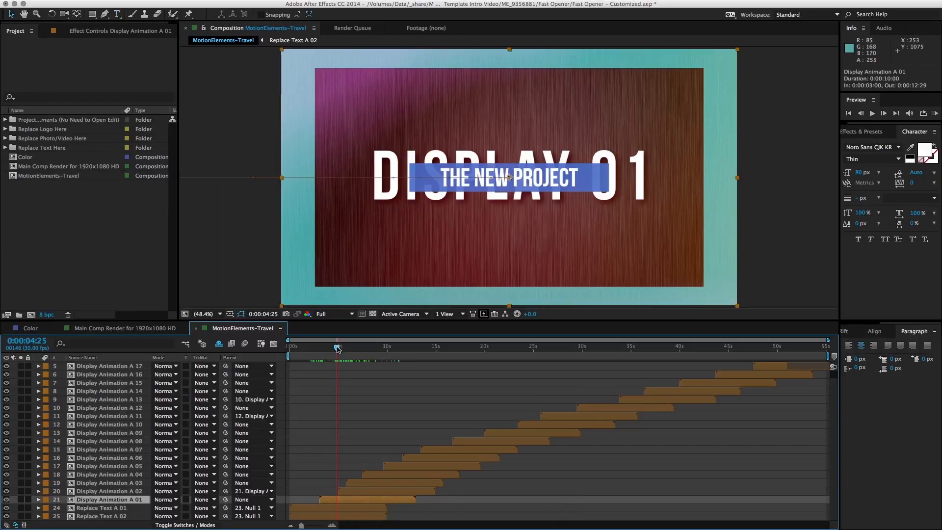